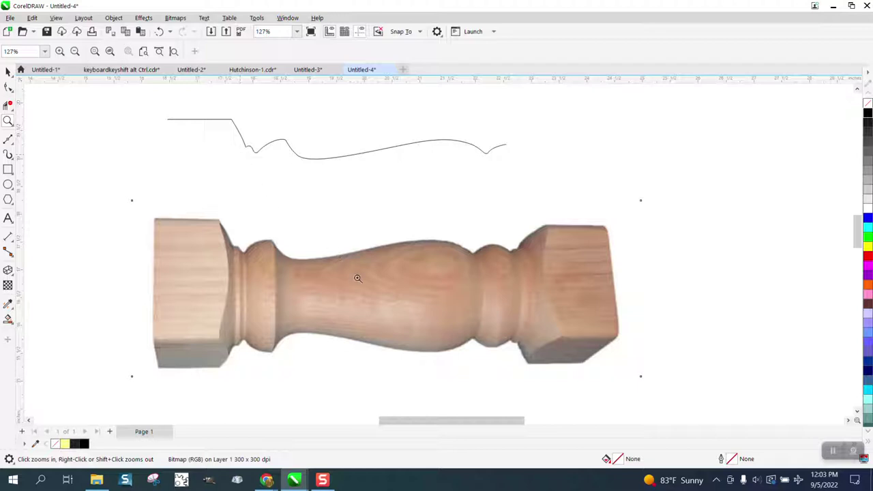
Resample the baluster photo at 100% size and 300 dpi with the Bicubic mode.
{"action": "left_click", "coordinate": [7, 73]}
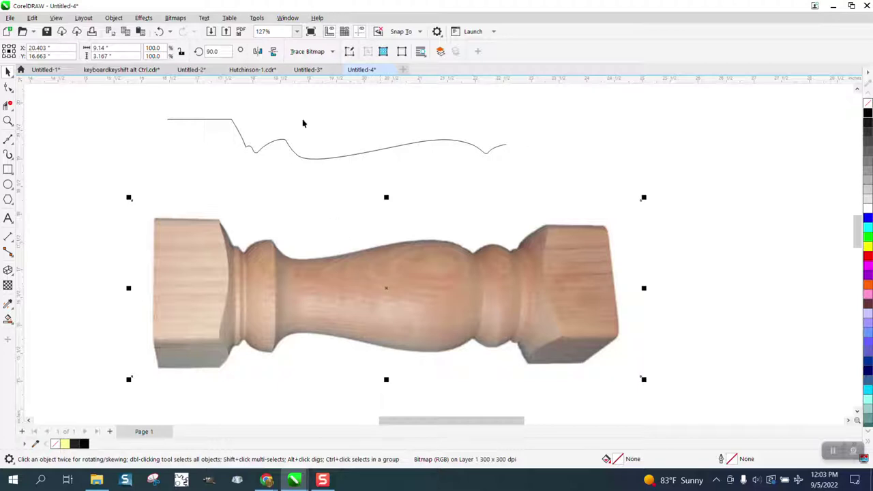
{"action": "left_click", "coordinate": [176, 18]}
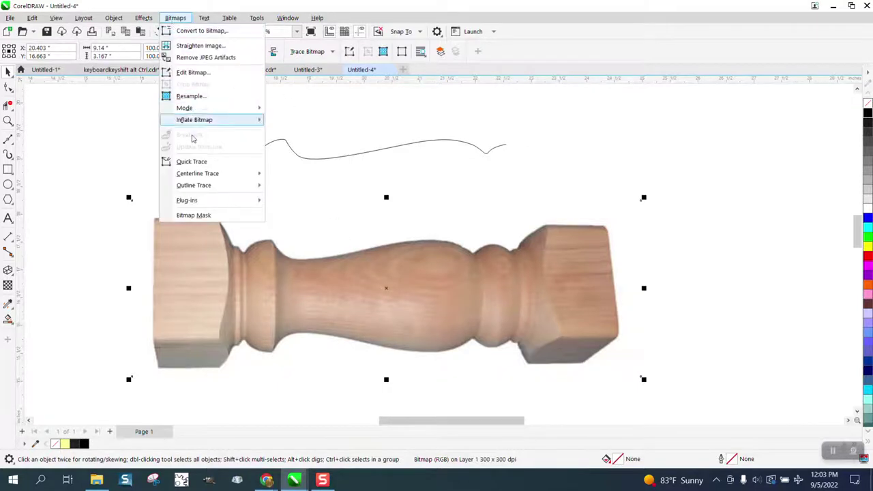
{"action": "left_click", "coordinate": [191, 96]}
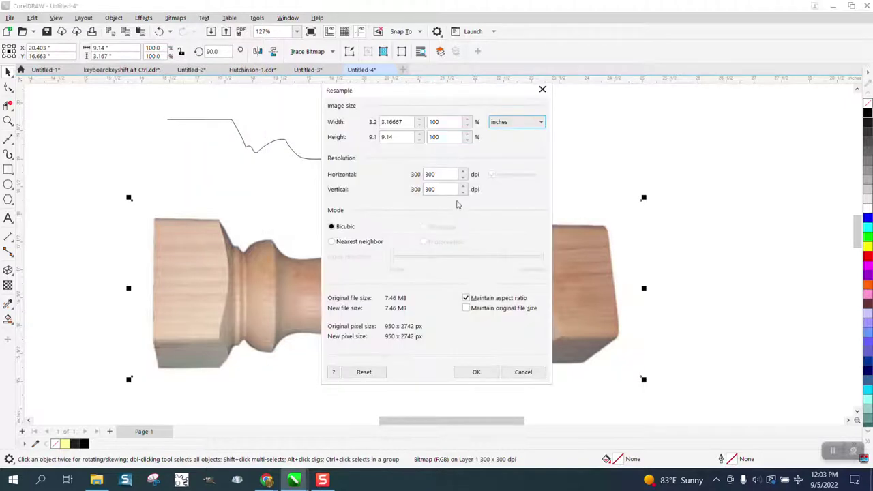
{"action": "left_click", "coordinate": [485, 375]}
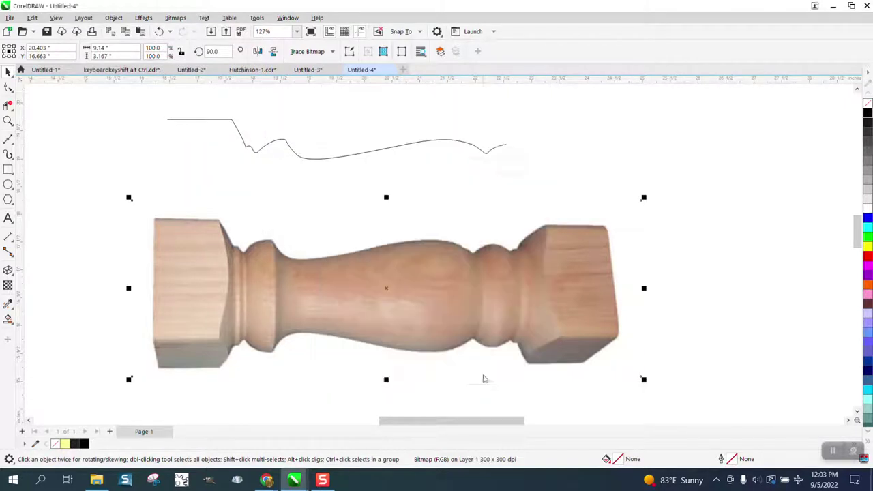
Outline-trace the baluster photo as Clipart with 7 RGB colors and automatic background color removal.
{"action": "left_click", "coordinate": [333, 52]}
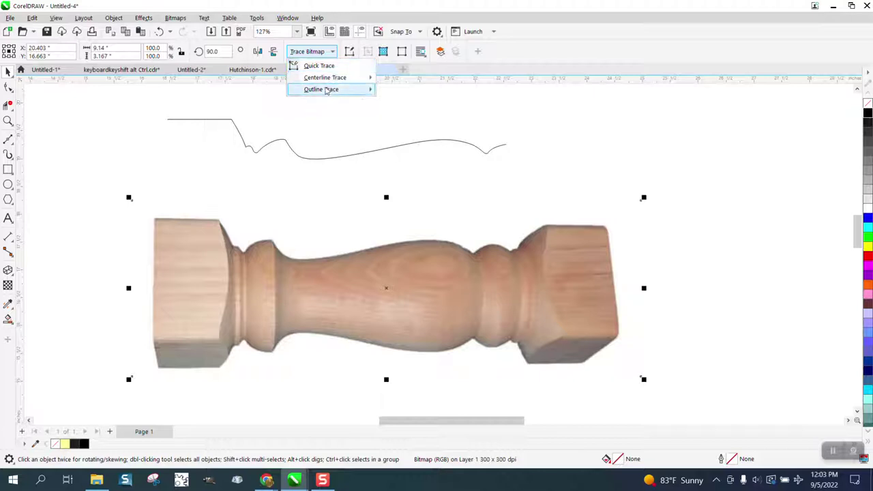
{"action": "mouse_move", "coordinate": [326, 91]}
{"action": "left_click", "coordinate": [394, 125]}
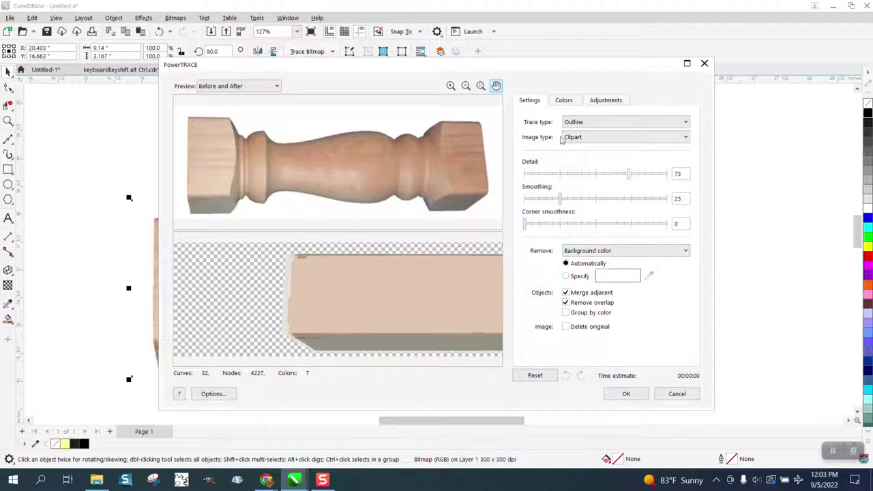
{"action": "left_click", "coordinate": [564, 101]}
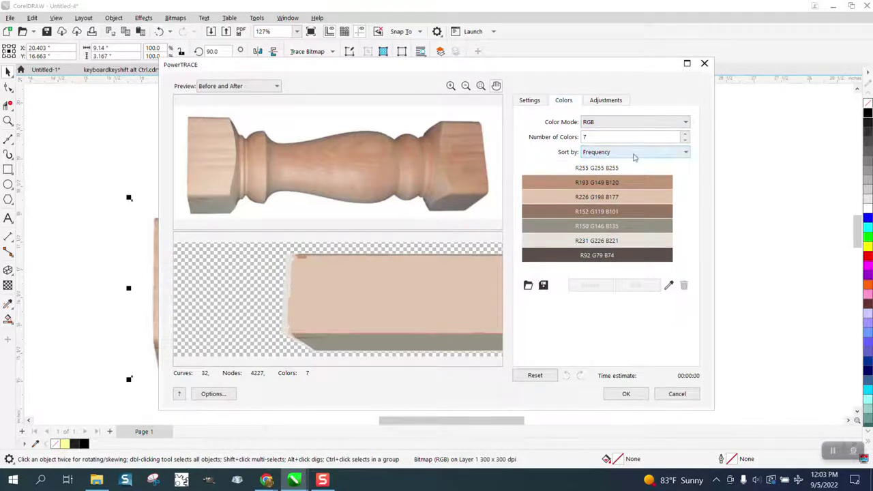
{"action": "left_click", "coordinate": [598, 242]}
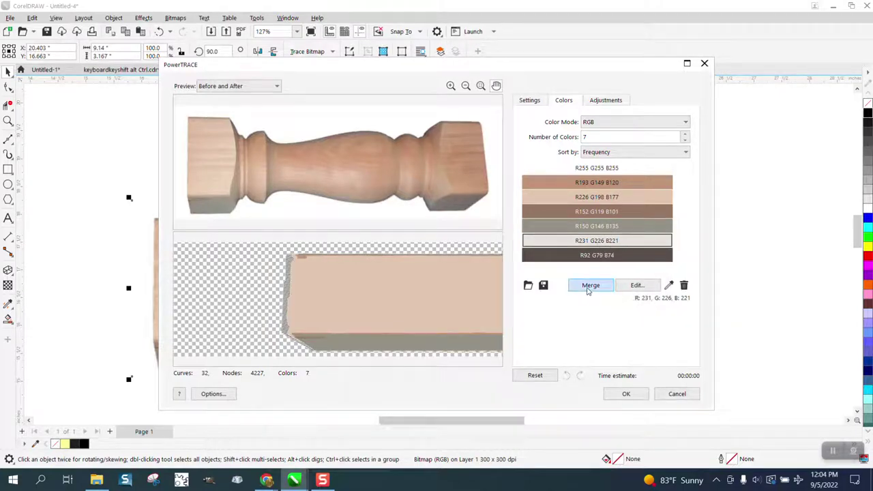
{"action": "left_click", "coordinate": [625, 394]}
Move the traced baluster to the right of the photo and draw a rectangle about 7.98 × 2.14 inches over its upper part.
{"action": "scroll", "coordinate": [408, 209], "scroll_direction": "down", "scroll_amount": 1}
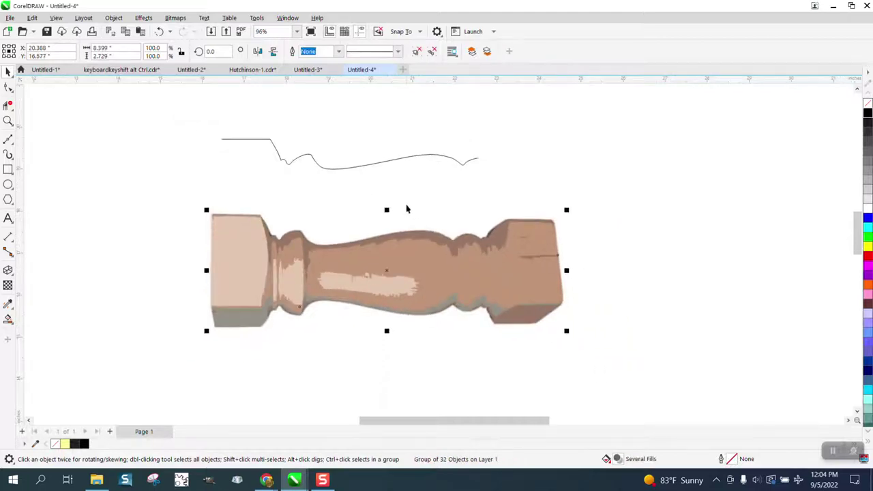
{"action": "scroll", "coordinate": [385, 268], "scroll_direction": "down", "scroll_amount": 1}
{"action": "left_click_drag", "start_coordinate": [384, 267], "coordinate": [647, 269]}
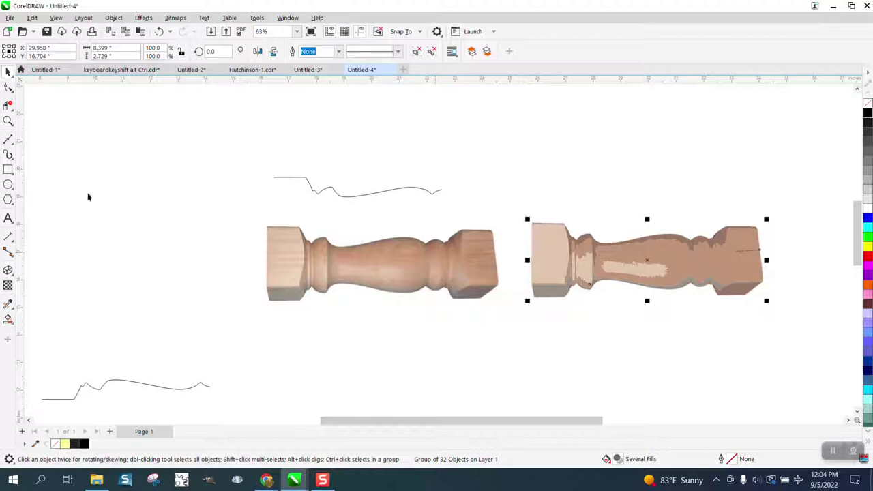
{"action": "left_click", "coordinate": [9, 169]}
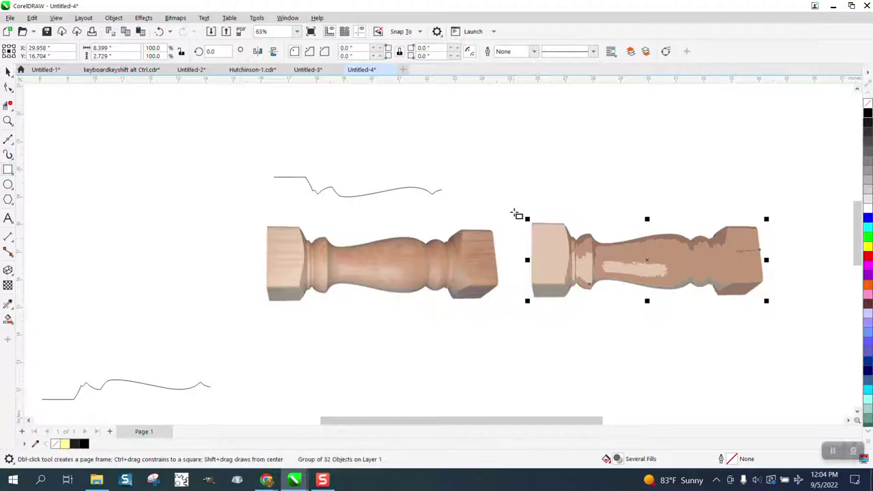
{"action": "mouse_move", "coordinate": [516, 210]}
{"action": "left_mouse_down"}
{"action": "mouse_move", "coordinate": [561, 274]}
{"action": "mouse_move", "coordinate": [650, 288]}
{"action": "mouse_move", "coordinate": [765, 283]}
{"action": "mouse_move", "coordinate": [742, 271]}
{"action": "left_mouse_up"}
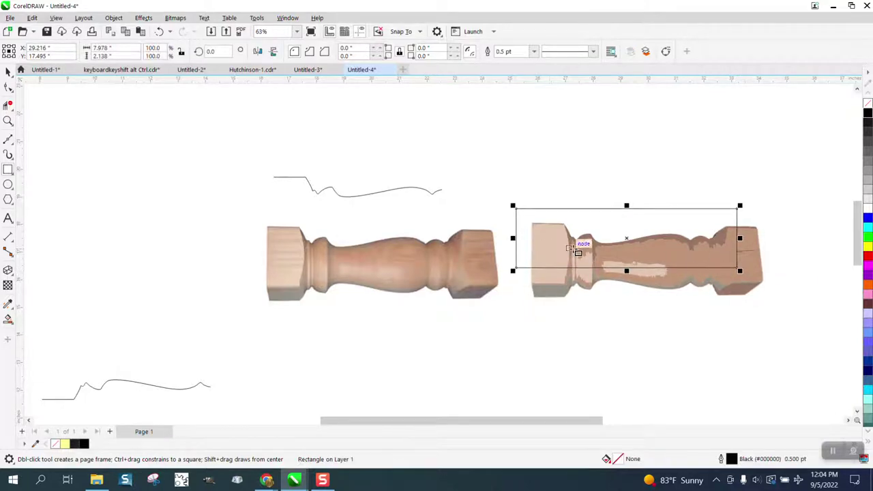
Smart Fill the area between the rectangle and the trace's upper profile, and move the filled shape up clear of the baluster.
{"action": "left_click", "coordinate": [9, 320]}
{"action": "left_click", "coordinate": [581, 220]}
{"action": "left_click", "coordinate": [8, 71]}
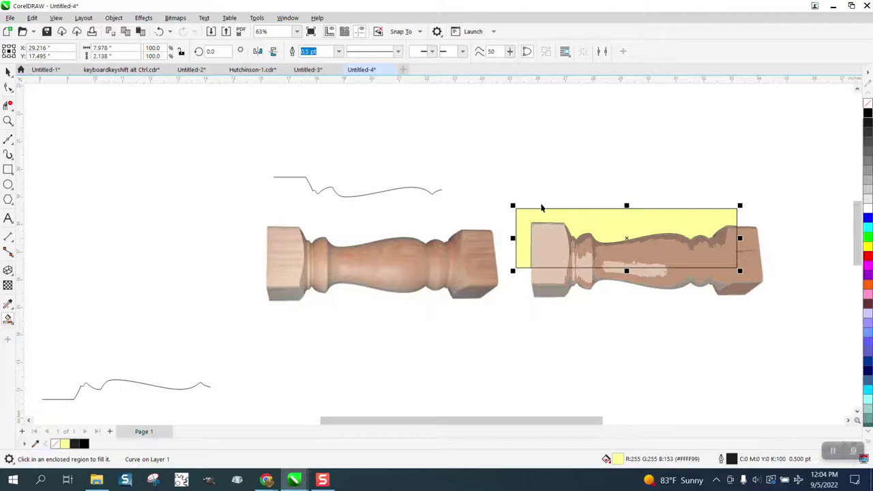
{"action": "left_click_drag", "start_coordinate": [588, 220], "coordinate": [542, 143]}
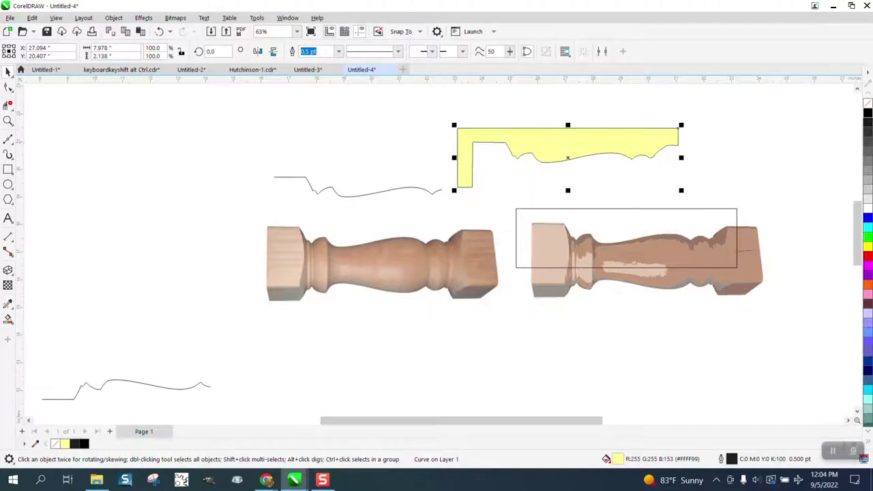
{"action": "left_click", "coordinate": [114, 18]}
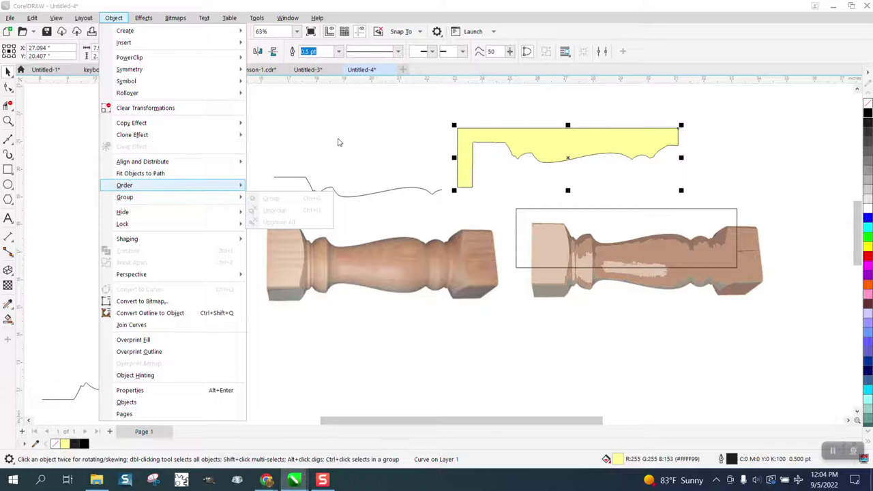
{"action": "left_click", "coordinate": [420, 130]}
{"action": "left_click_drag", "start_coordinate": [738, 204], "coordinate": [739, 204]}
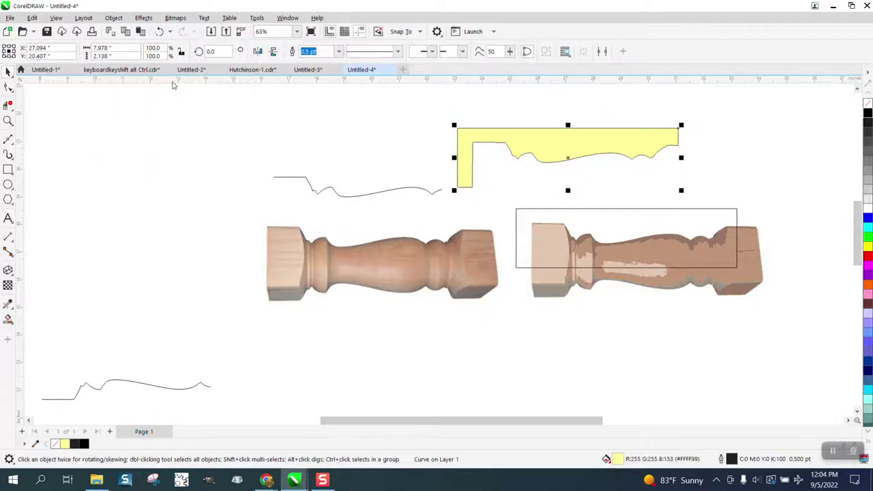
{"action": "left_click", "coordinate": [113, 18]}
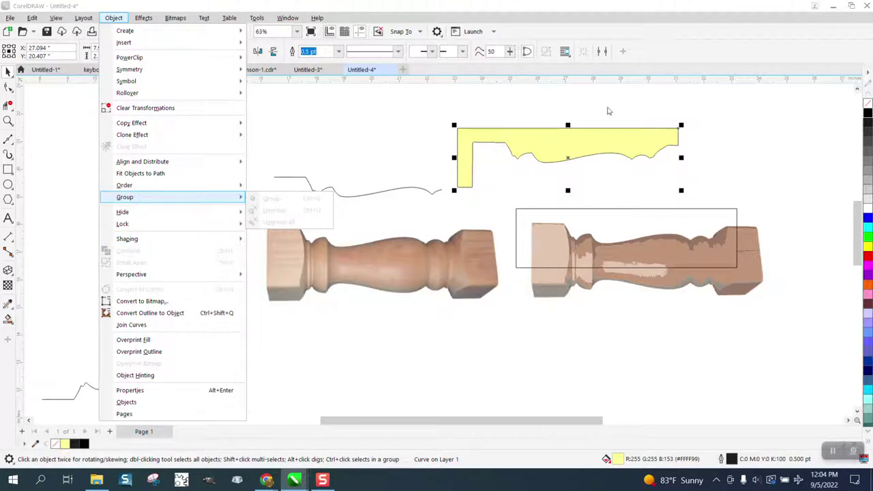
Remove the fill from the profile shape and break its curve apart at the upper-left outer corner node.
{"action": "left_click", "coordinate": [868, 103]}
{"action": "left_click", "coordinate": [868, 104]}
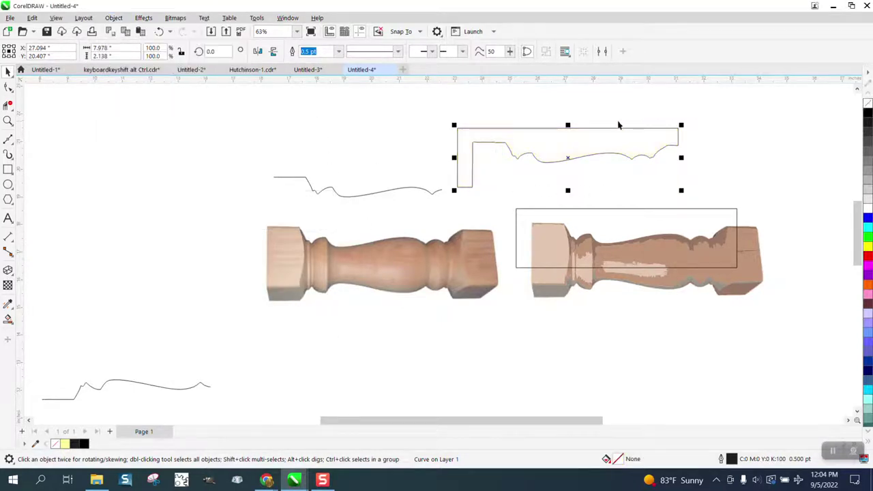
{"action": "left_click", "coordinate": [10, 105]}
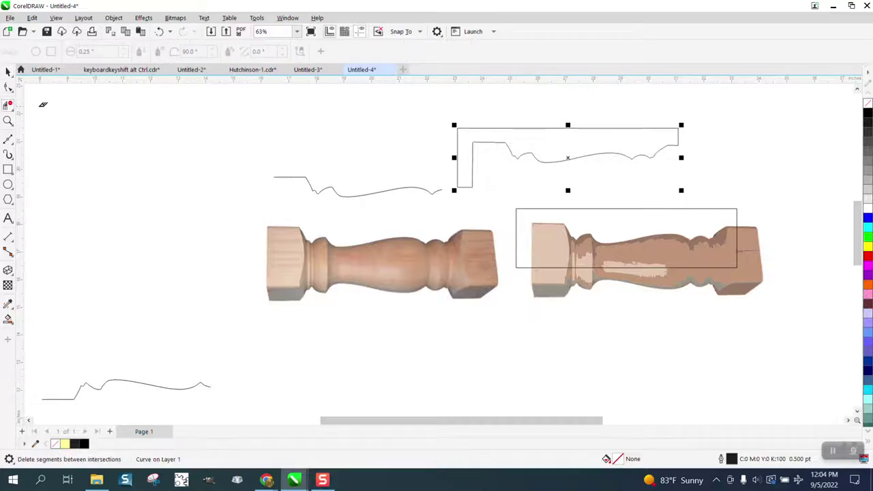
{"action": "left_click", "coordinate": [8, 121]}
{"action": "left_click_drag", "start_coordinate": [475, 156], "coordinate": [765, 225]}
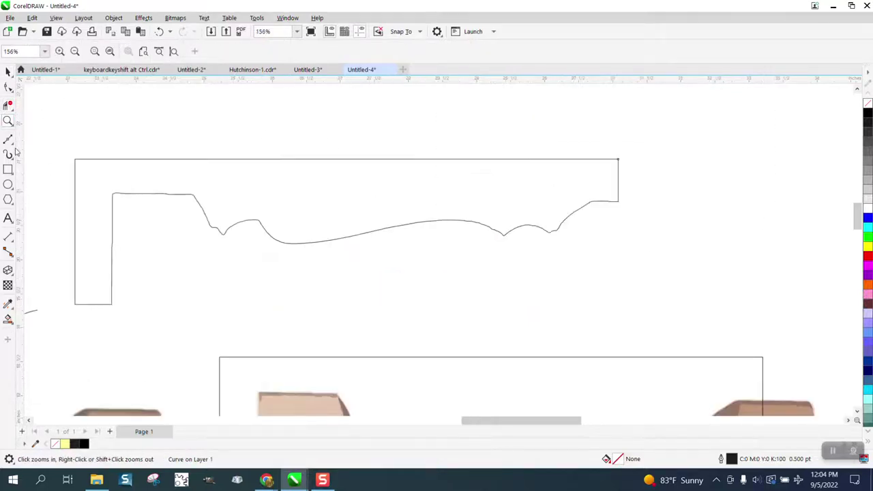
{"action": "left_click", "coordinate": [8, 86]}
{"action": "left_click_drag", "start_coordinate": [68, 151], "coordinate": [84, 170]}
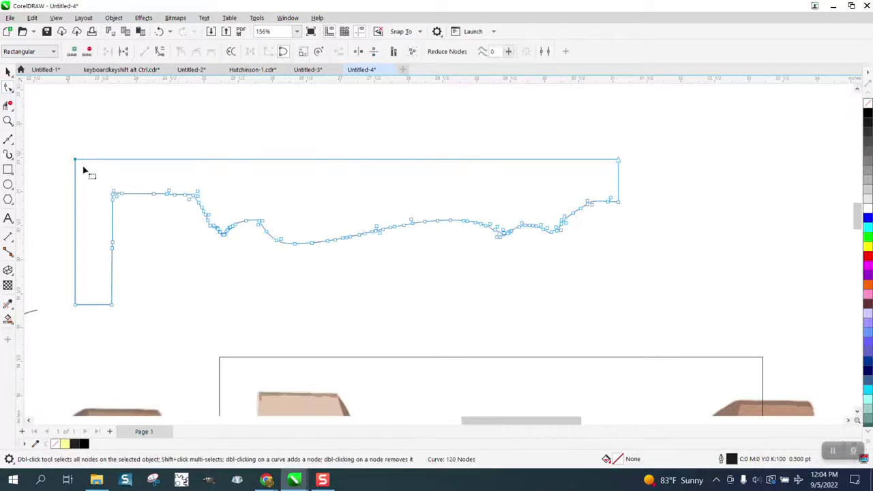
{"action": "right_click", "coordinate": [76, 163]}
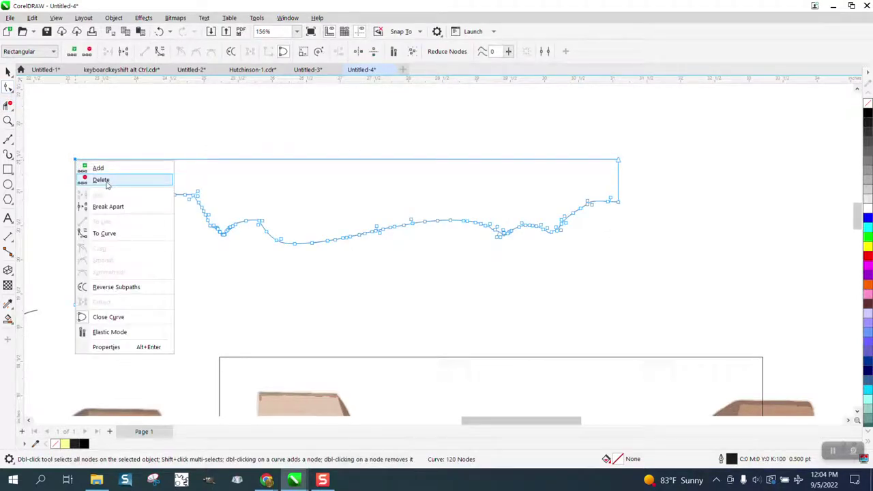
{"action": "left_click", "coordinate": [107, 206]}
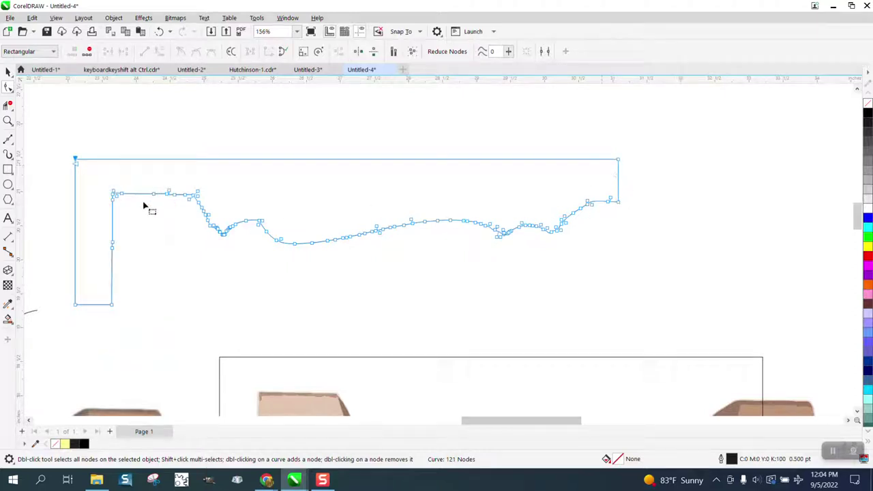
Break the curve apart at the left start of the baluster profile and at the nodes on the small bead near its right end.
{"action": "left_click_drag", "start_coordinate": [107, 187], "coordinate": [115, 199]}
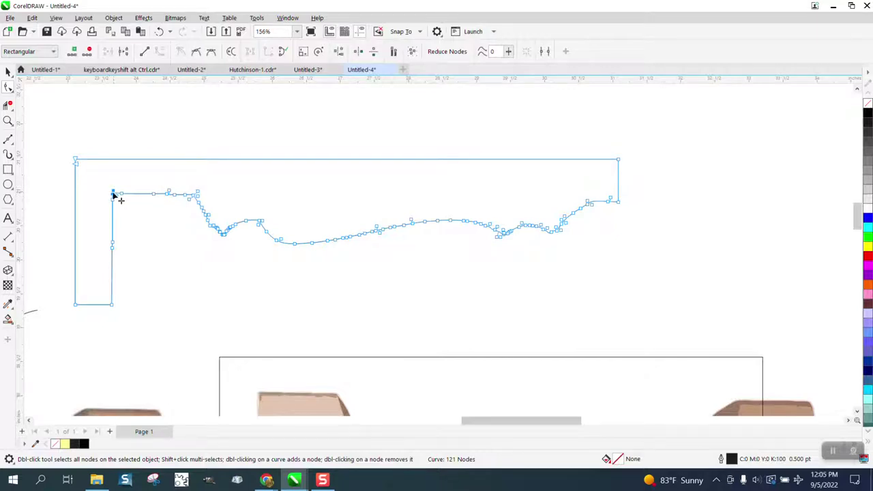
{"action": "right_click", "coordinate": [114, 194]}
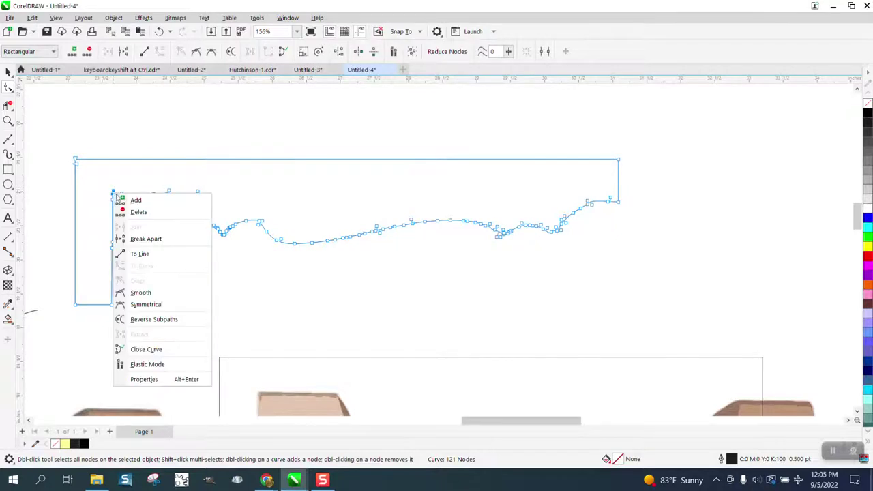
{"action": "left_click", "coordinate": [148, 239]}
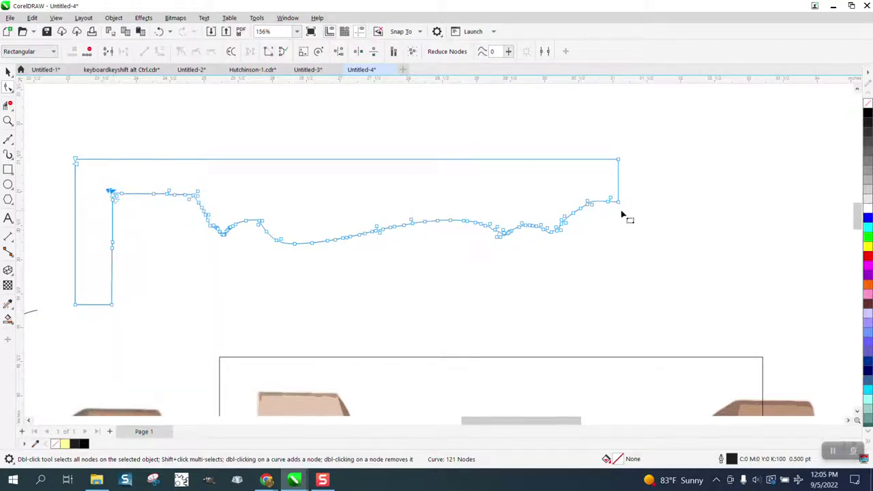
{"action": "mouse_move", "coordinate": [527, 221]}
{"action": "left_mouse_down"}
{"action": "mouse_move", "coordinate": [550, 236]}
{"action": "mouse_move", "coordinate": [540, 229]}
{"action": "left_mouse_up"}
{"action": "right_click", "coordinate": [538, 228]}
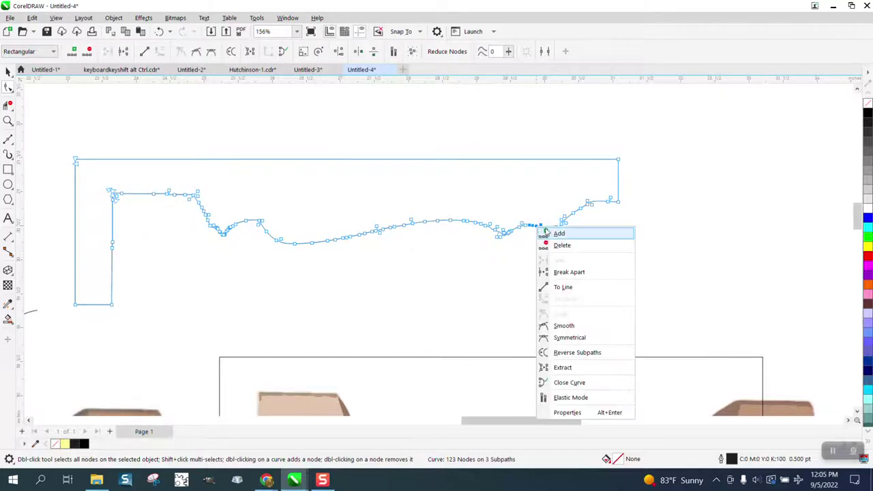
{"action": "left_click", "coordinate": [569, 272]}
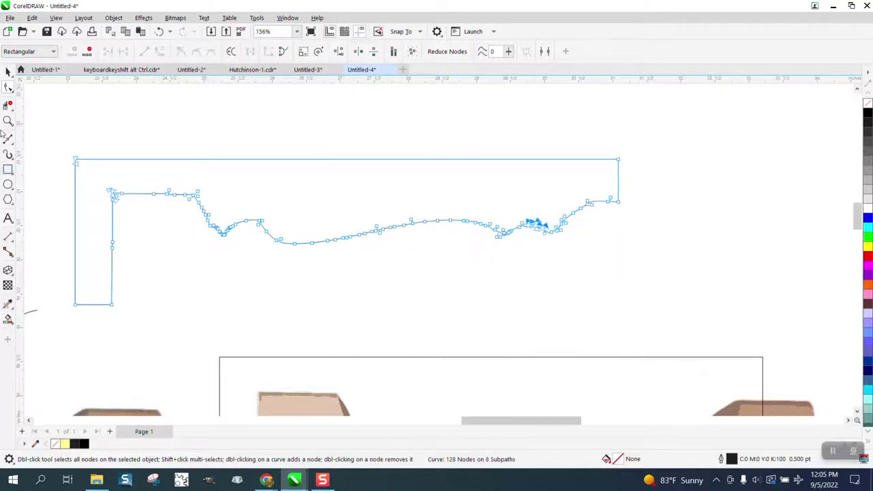
Delete the outer box segments around the profile line with Virtual Segment Delete, and undo the last deletion at its right end.
{"action": "left_click", "coordinate": [8, 104]}
{"action": "left_click", "coordinate": [158, 160]}
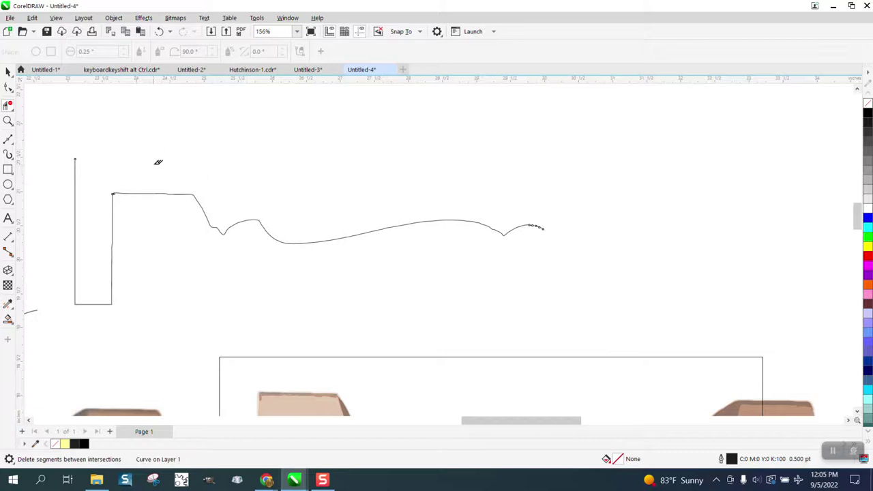
{"action": "left_click", "coordinate": [77, 211]}
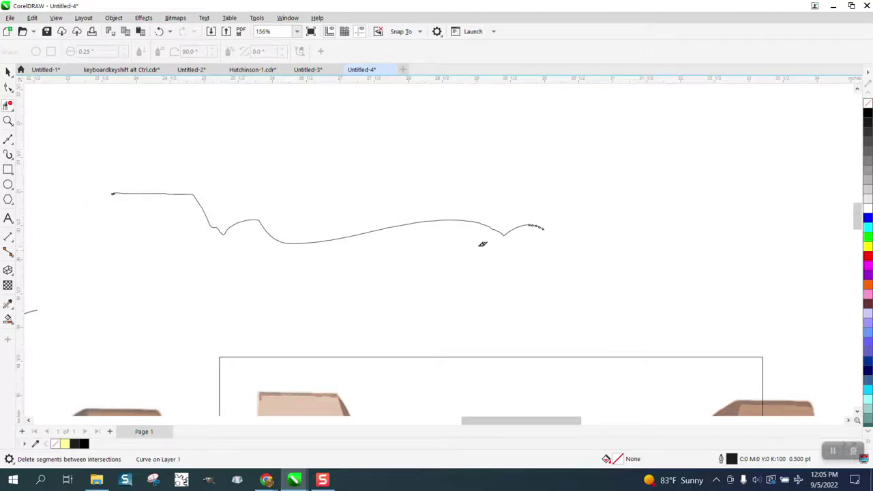
{"action": "left_click", "coordinate": [539, 229]}
{"action": "left_click", "coordinate": [159, 31]}
Delete the stray node at the profile's left end and the extra nodes along its flat upper stretch.
{"action": "left_click", "coordinate": [8, 120]}
{"action": "left_click_drag", "start_coordinate": [103, 170], "coordinate": [298, 250]}
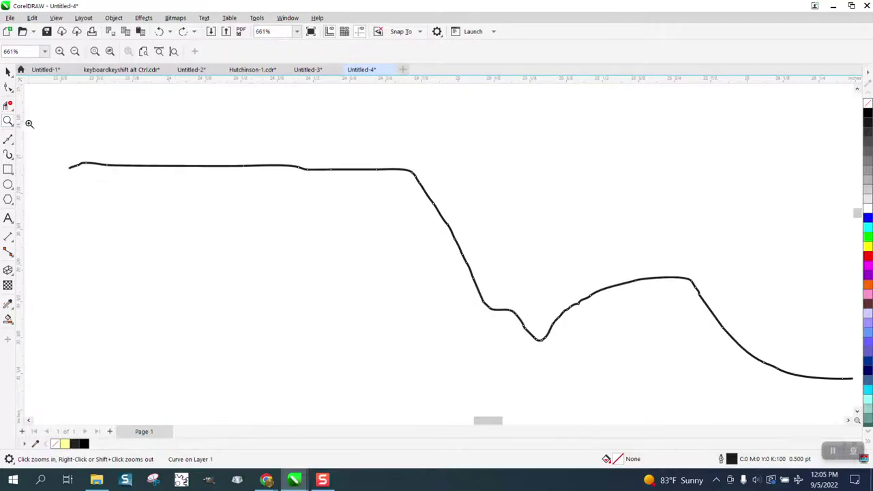
{"action": "left_click", "coordinate": [8, 89]}
{"action": "left_click_drag", "start_coordinate": [70, 161], "coordinate": [88, 185]}
{"action": "key", "text": "Delete"}
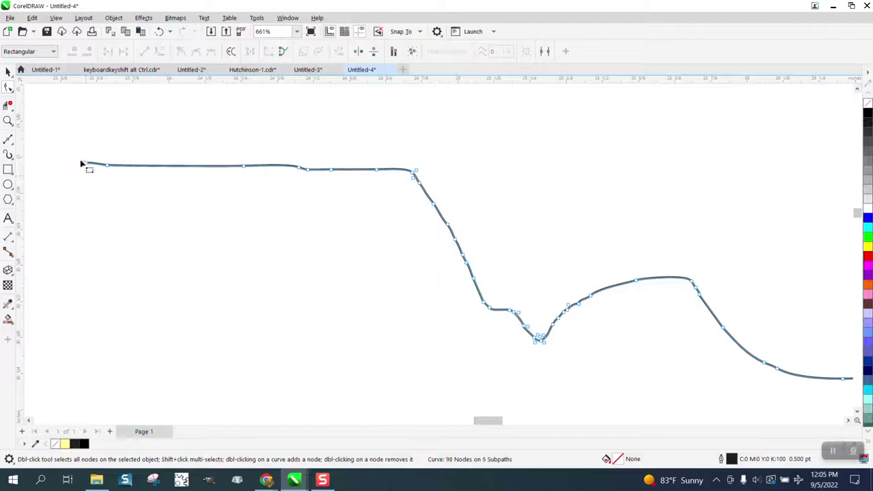
{"action": "left_click_drag", "start_coordinate": [75, 148], "coordinate": [386, 188]}
{"action": "left_click_drag", "start_coordinate": [101, 151], "coordinate": [395, 189]}
{"action": "key", "text": "Delete"}
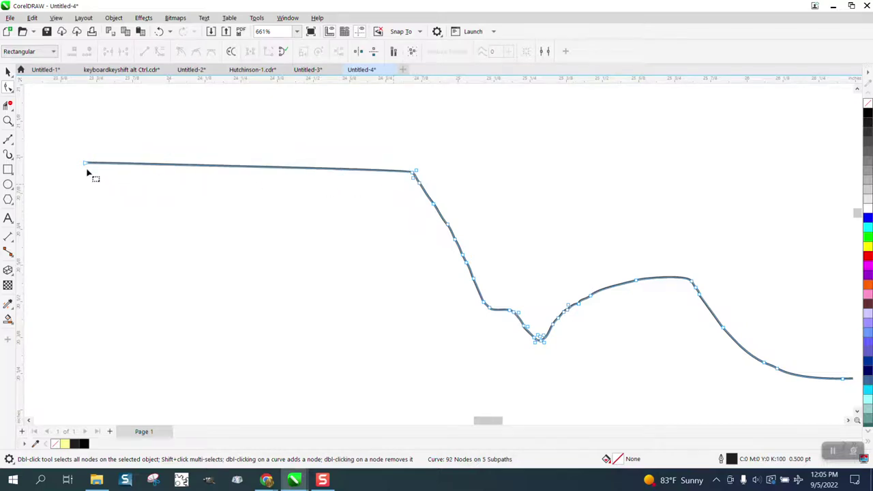
Delete the extra node just past the corner where the flat stretch meets the slope.
{"action": "left_click", "coordinate": [7, 120]}
{"action": "left_click_drag", "start_coordinate": [378, 151], "coordinate": [455, 198]}
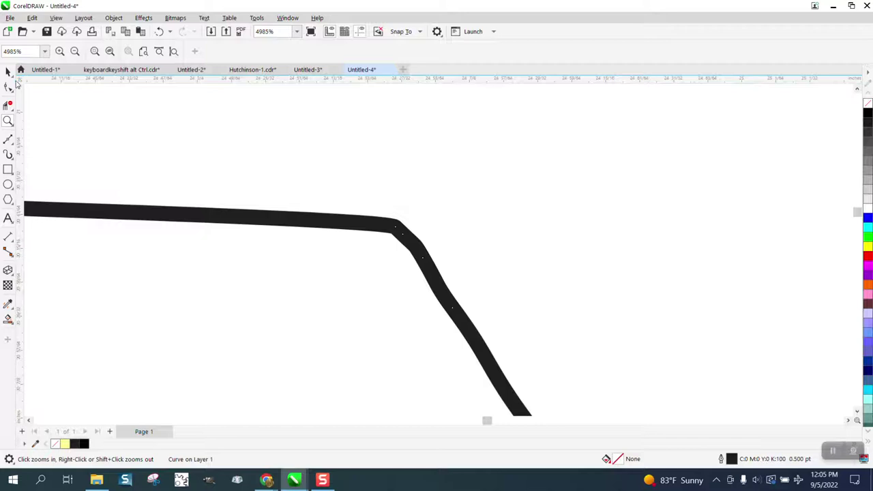
{"action": "left_click", "coordinate": [402, 234]}
{"action": "key", "text": "Delete"}
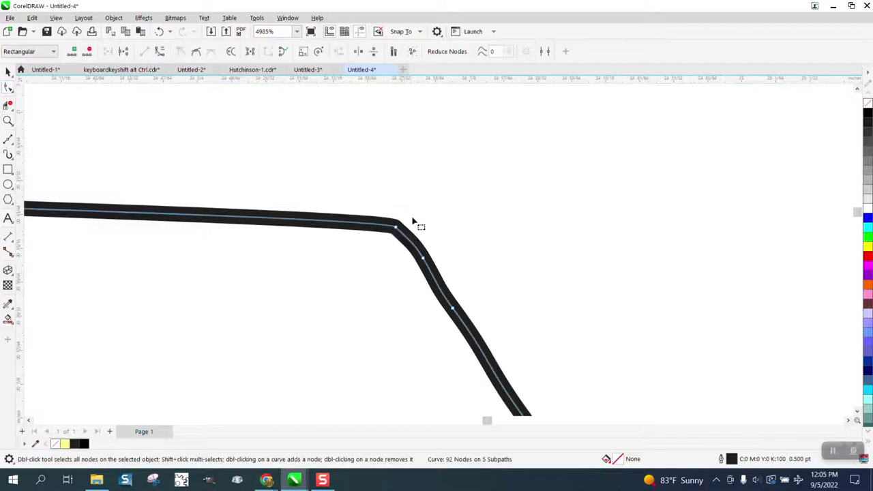
Level the flat stretch of the traced profile by aligning its two end nodes horizontally, with Align Vertical turned off.
{"action": "scroll", "coordinate": [417, 211], "scroll_direction": "down", "scroll_amount": 2}
{"action": "scroll", "coordinate": [423, 212], "scroll_direction": "down", "scroll_amount": 3}
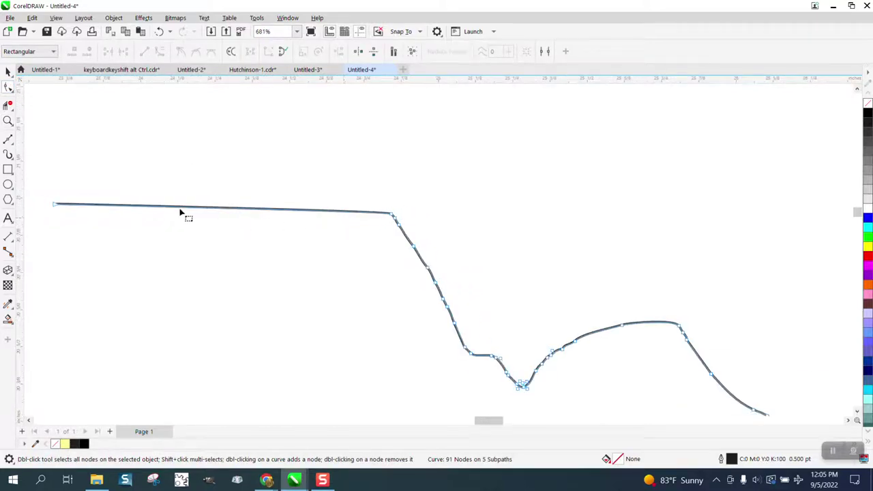
{"action": "left_click_drag", "start_coordinate": [41, 201], "coordinate": [403, 219]}
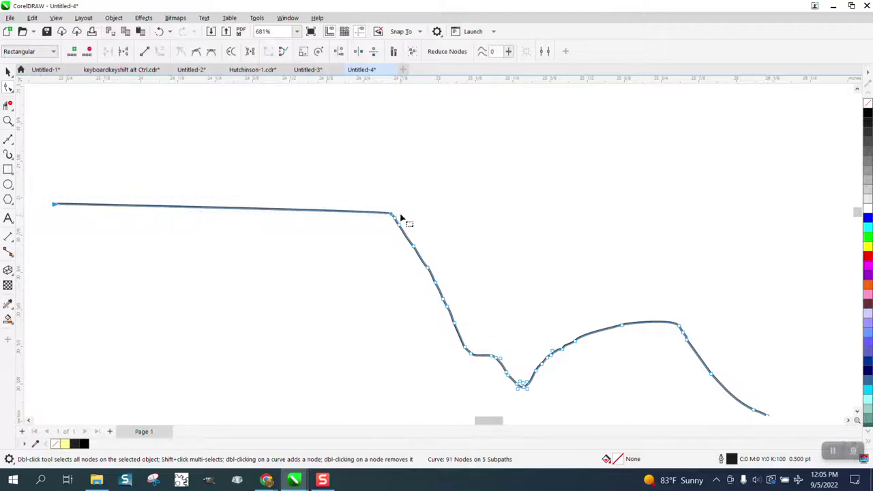
{"action": "left_click", "coordinate": [339, 52]}
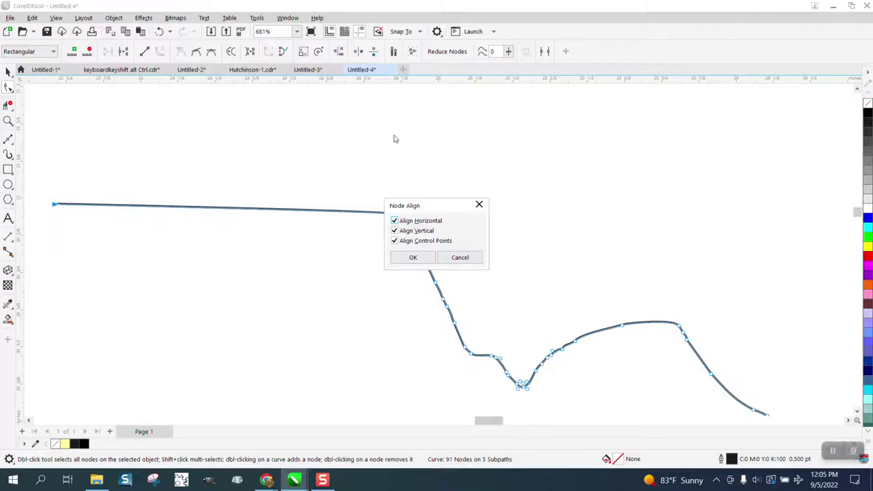
{"action": "left_click", "coordinate": [394, 231]}
{"action": "left_click", "coordinate": [412, 258]}
Move the smooth black profile line above the baluster photo onto the traced profile for comparison.
{"action": "scroll", "coordinate": [335, 185], "scroll_direction": "down", "scroll_amount": 4}
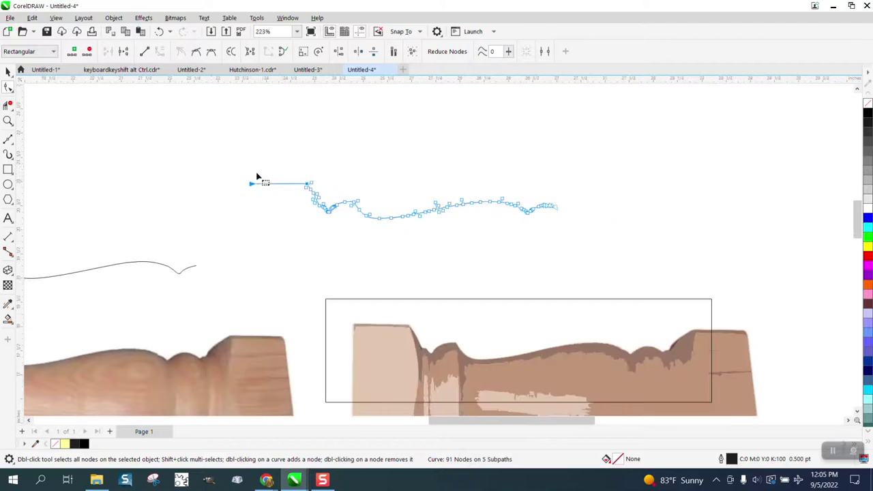
{"action": "scroll", "coordinate": [277, 187], "scroll_direction": "down", "scroll_amount": 6}
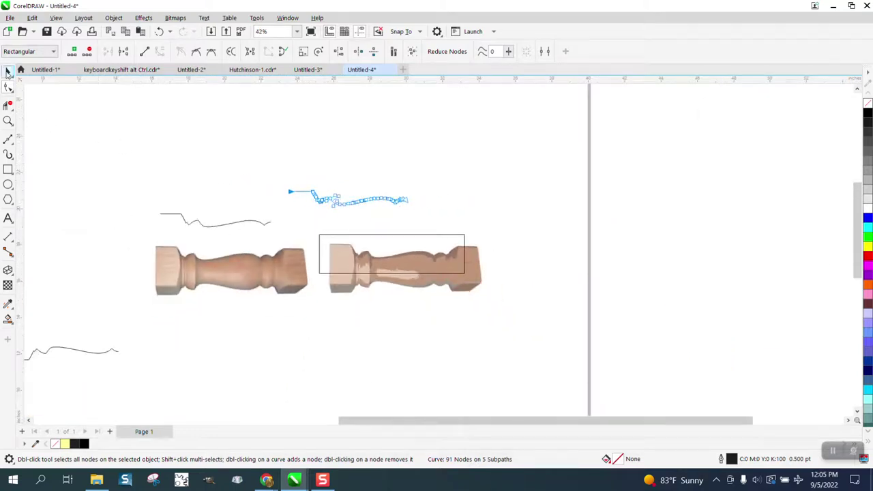
{"action": "left_click", "coordinate": [8, 73]}
{"action": "mouse_move", "coordinate": [243, 226]}
{"action": "left_mouse_down"}
{"action": "mouse_move", "coordinate": [361, 228]}
{"action": "mouse_move", "coordinate": [380, 214]}
{"action": "mouse_move", "coordinate": [375, 200]}
{"action": "mouse_move", "coordinate": [371, 208]}
{"action": "left_mouse_up"}
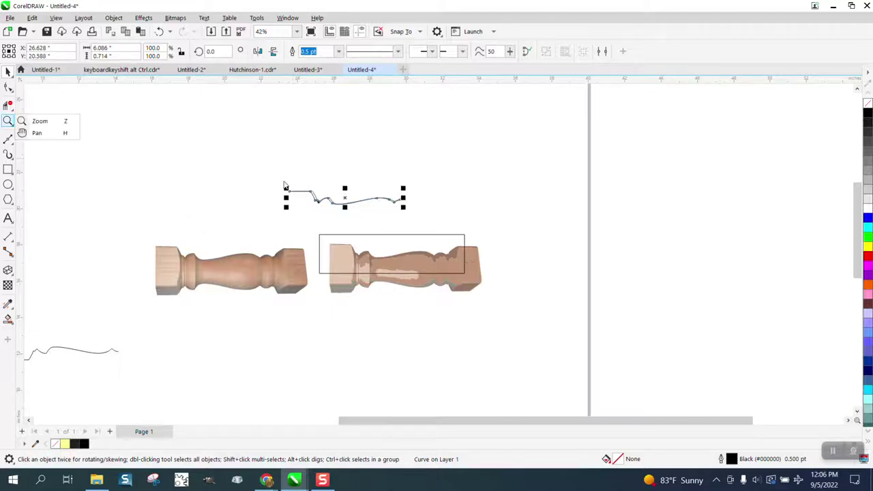
{"action": "left_click", "coordinate": [288, 188], "text": "shift"}
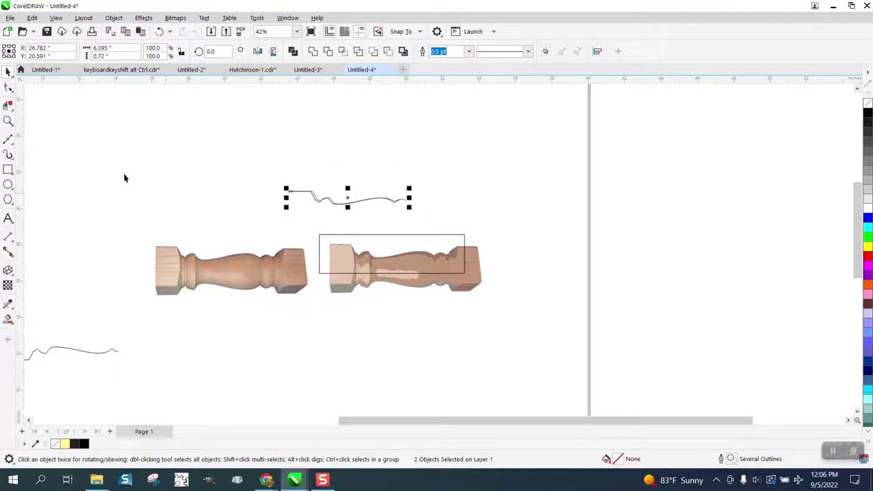
{"action": "left_click", "coordinate": [8, 122]}
{"action": "left_click_drag", "start_coordinate": [440, 230], "coordinate": [458, 236]}
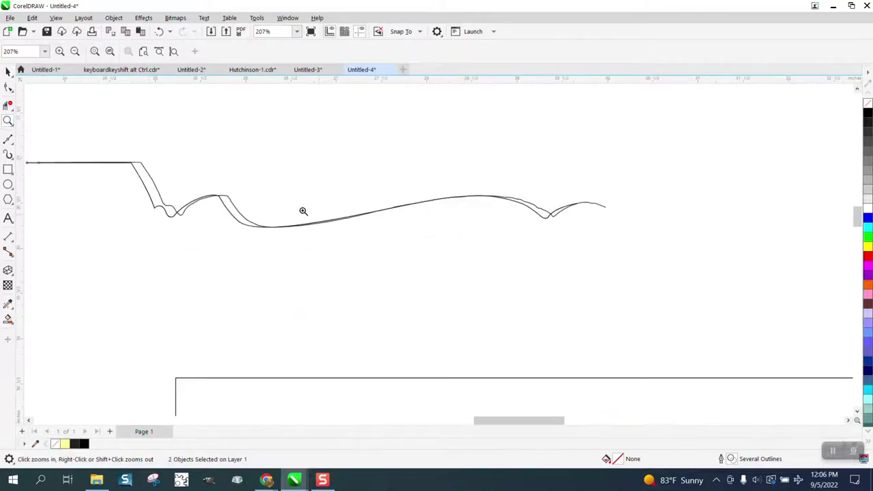
Compare the two profile lines closely and move the smooth one down until it sits clearly below the traced one.
{"action": "left_click", "coordinate": [8, 72]}
{"action": "left_click_drag", "start_coordinate": [166, 217], "coordinate": [179, 227]}
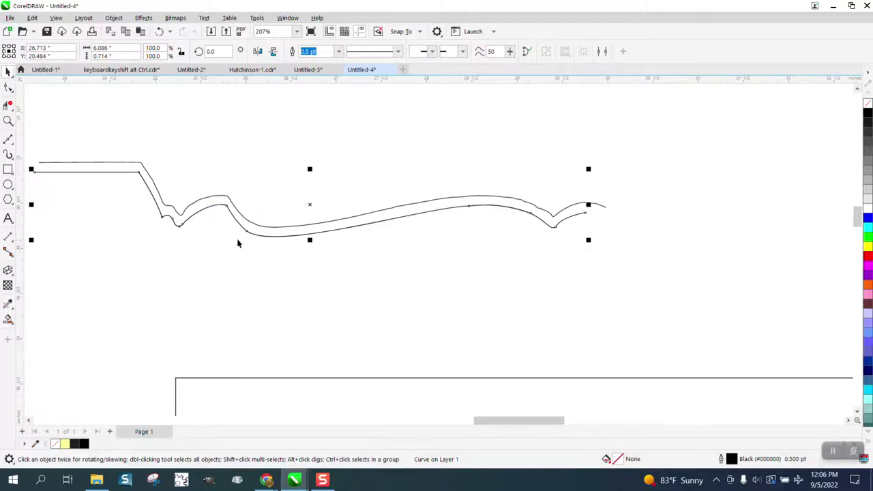
{"action": "left_click", "coordinate": [8, 121]}
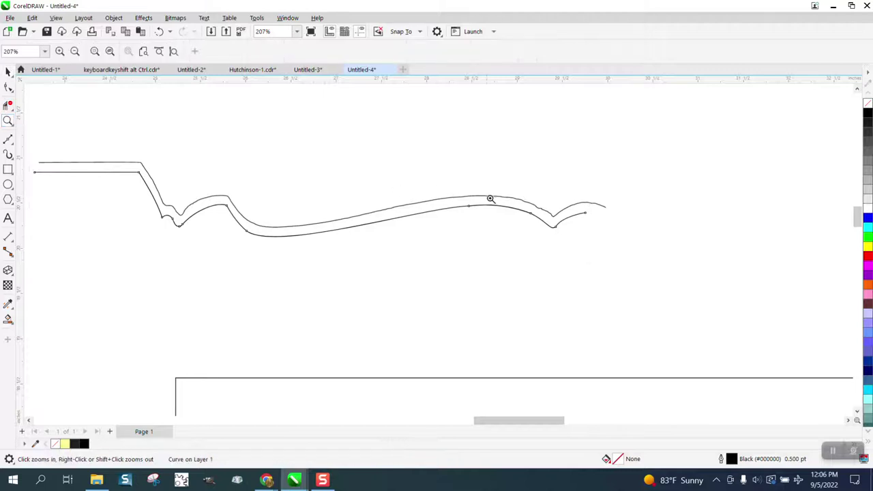
{"action": "left_click_drag", "start_coordinate": [573, 231], "coordinate": [572, 231]}
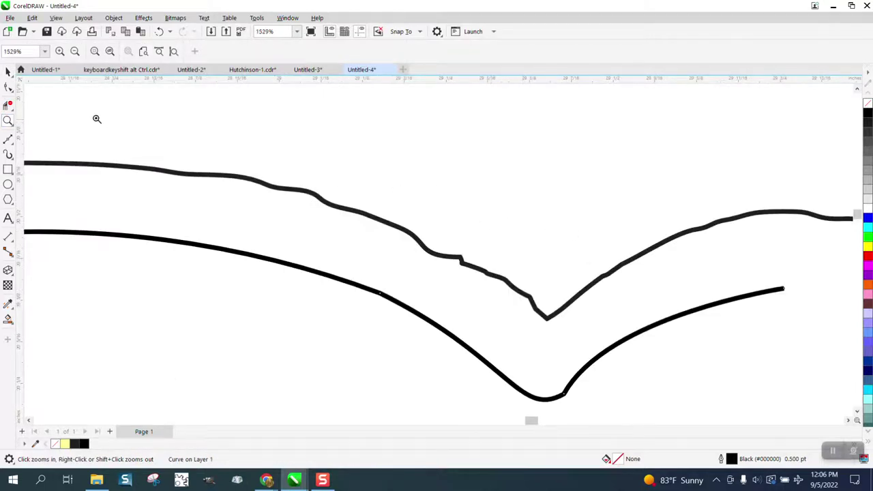
{"action": "scroll", "coordinate": [328, 204], "scroll_direction": "down", "scroll_amount": 2}
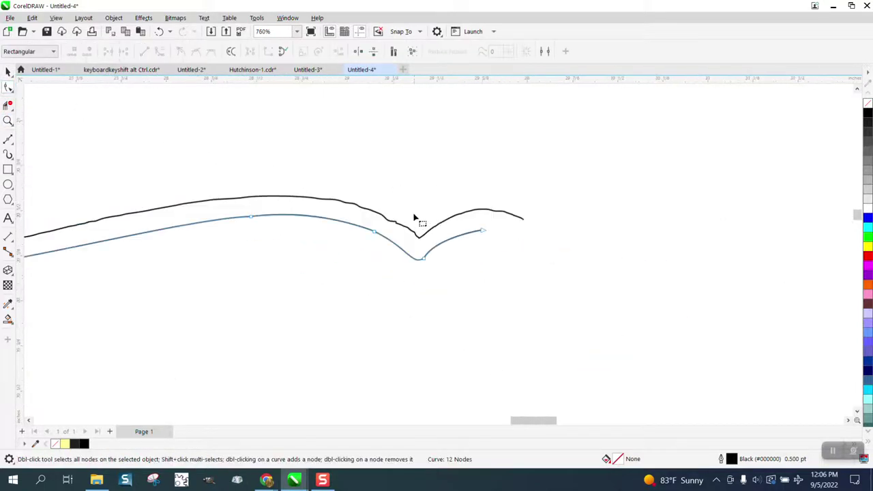
{"action": "left_click", "coordinate": [8, 72]}
{"action": "scroll", "coordinate": [296, 242], "scroll_direction": "down", "scroll_amount": 1}
{"action": "left_click_drag", "start_coordinate": [302, 240], "coordinate": [313, 333]}
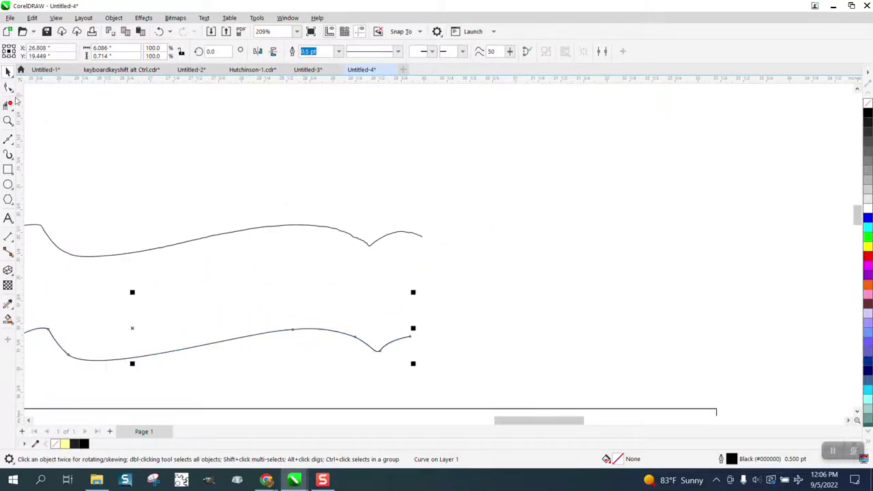
Smooth the rough dip near the traced profile's right end with the Smooth tool at a 0.25-inch nib size.
{"action": "left_click", "coordinate": [149, 252]}
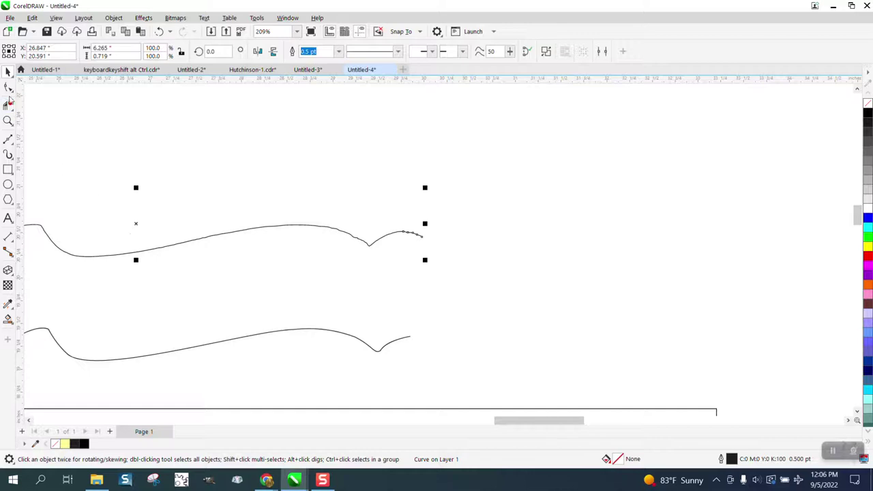
{"action": "left_click", "coordinate": [12, 95]}
{"action": "left_click", "coordinate": [41, 101]}
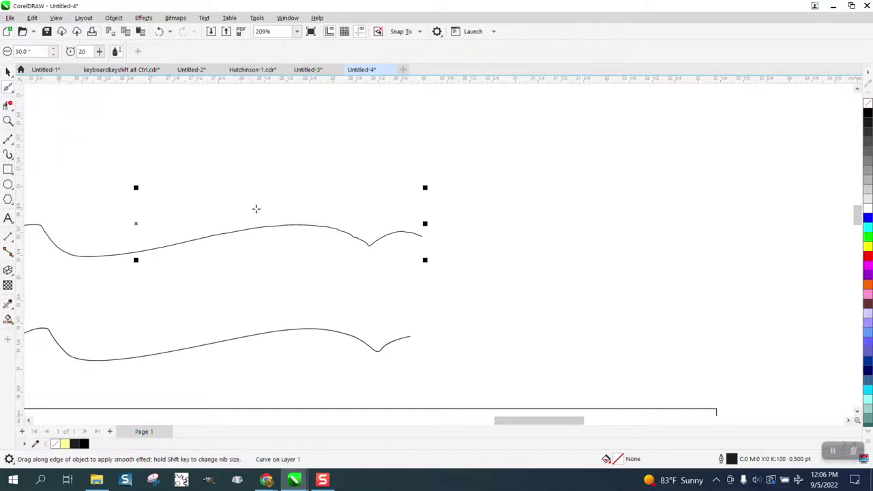
{"action": "left_click", "coordinate": [24, 51]}
{"action": "key", "text": "BackSpace"}
{"action": "mouse_move", "coordinate": [250, 236]}
{"action": "left_mouse_down"}
{"action": "mouse_move", "coordinate": [262, 225]}
{"action": "mouse_move", "coordinate": [346, 232]}
{"action": "mouse_move", "coordinate": [368, 244]}
{"action": "mouse_move", "coordinate": [414, 236]}
{"action": "mouse_move", "coordinate": [376, 251]}
{"action": "left_mouse_up"}
{"action": "left_click_drag", "start_coordinate": [370, 246], "coordinate": [351, 238]}
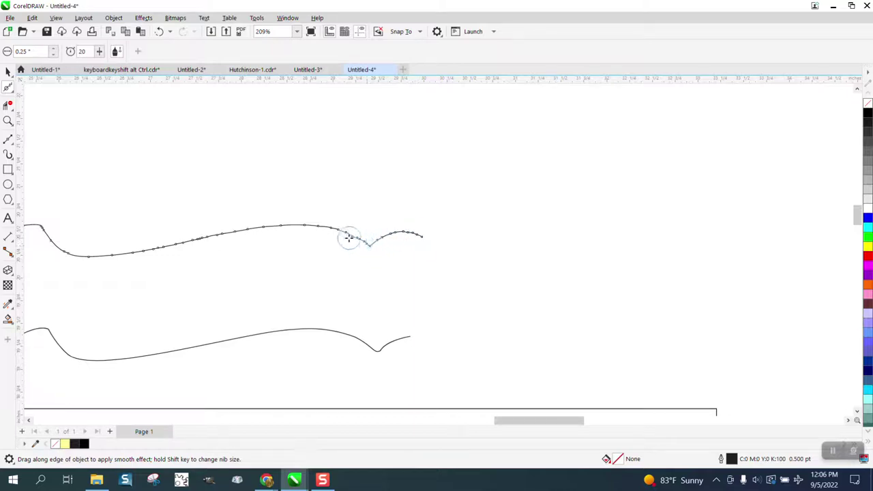
Enlarge the Smooth tool's nib to 0.5 inch and smooth the traced profile's right hump and dip again.
{"action": "double_click", "coordinate": [24, 52]}
{"action": "key", "text": "BackSpace"}
{"action": "type", "text": ".5"}
{"action": "key", "text": "Return"}
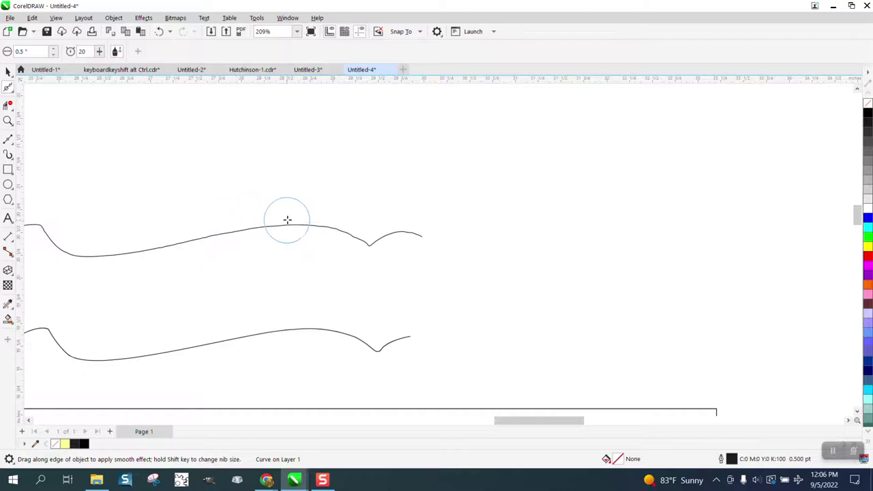
{"action": "mouse_move", "coordinate": [364, 239]}
{"action": "left_mouse_down"}
{"action": "mouse_move", "coordinate": [228, 228]}
{"action": "mouse_move", "coordinate": [149, 237]}
{"action": "mouse_move", "coordinate": [93, 256]}
{"action": "mouse_move", "coordinate": [282, 236]}
{"action": "mouse_move", "coordinate": [357, 236]}
{"action": "left_mouse_up"}
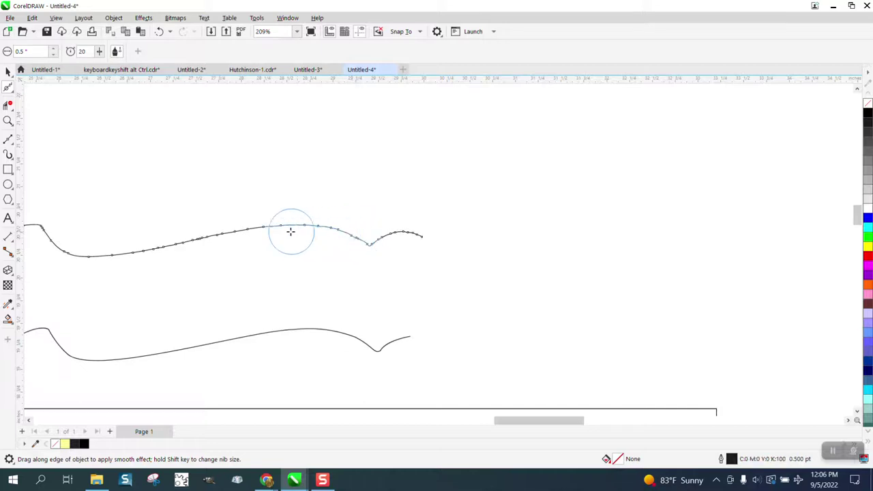
{"action": "left_click_drag", "start_coordinate": [267, 232], "coordinate": [384, 239]}
{"action": "mouse_move", "coordinate": [385, 239]}
{"action": "left_mouse_down"}
{"action": "mouse_move", "coordinate": [424, 240]}
{"action": "mouse_move", "coordinate": [264, 250]}
{"action": "mouse_move", "coordinate": [209, 232]}
{"action": "mouse_move", "coordinate": [233, 248]}
{"action": "left_mouse_up"}
{"action": "scroll", "coordinate": [441, 247], "scroll_direction": "down", "scroll_amount": 1}
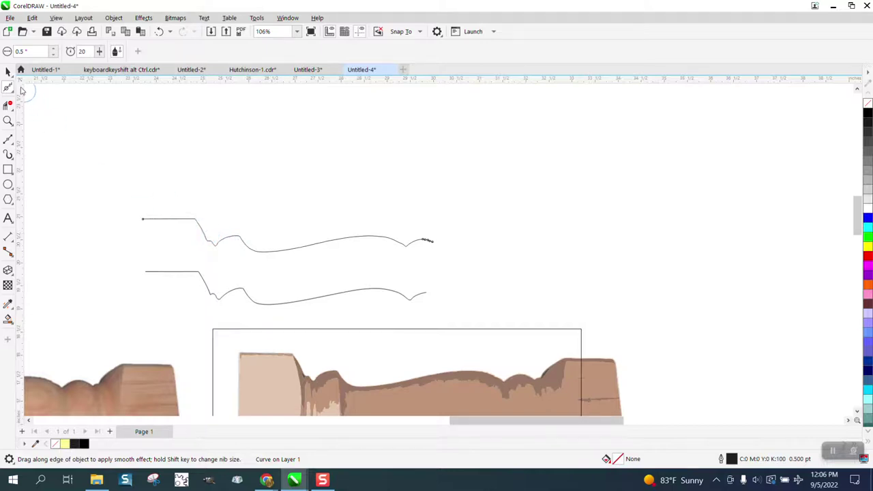
Give the traced profile a red outline and move the black profile just beneath it to compare their shapes.
{"action": "left_click", "coordinate": [8, 71]}
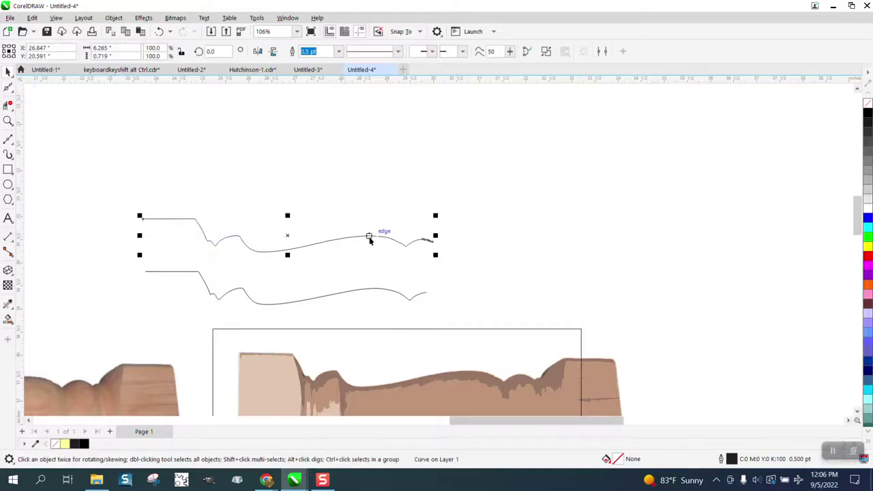
{"action": "right_click", "coordinate": [870, 259]}
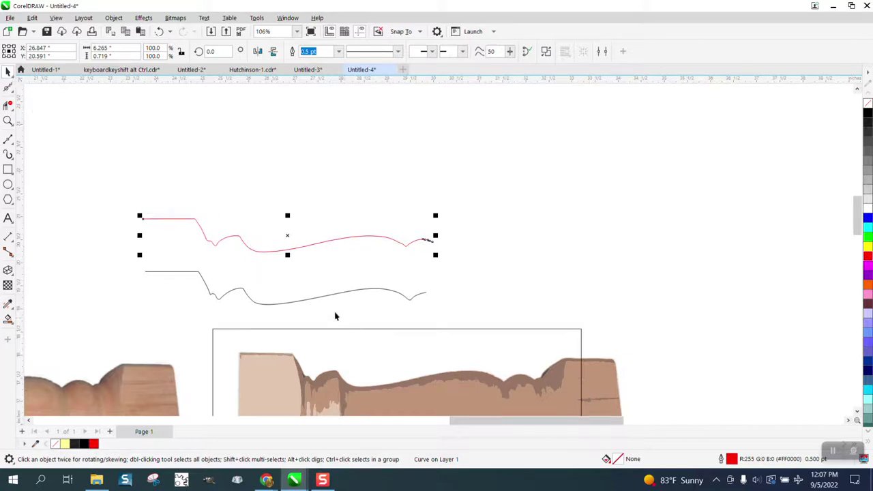
{"action": "left_click_drag", "start_coordinate": [319, 301], "coordinate": [313, 256]}
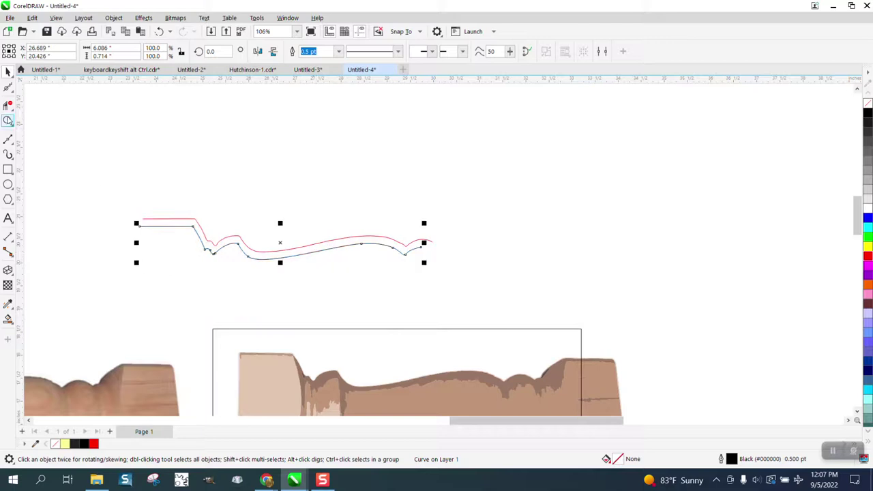
{"action": "left_click", "coordinate": [8, 120]}
{"action": "left_click_drag", "start_coordinate": [129, 199], "coordinate": [372, 272]}
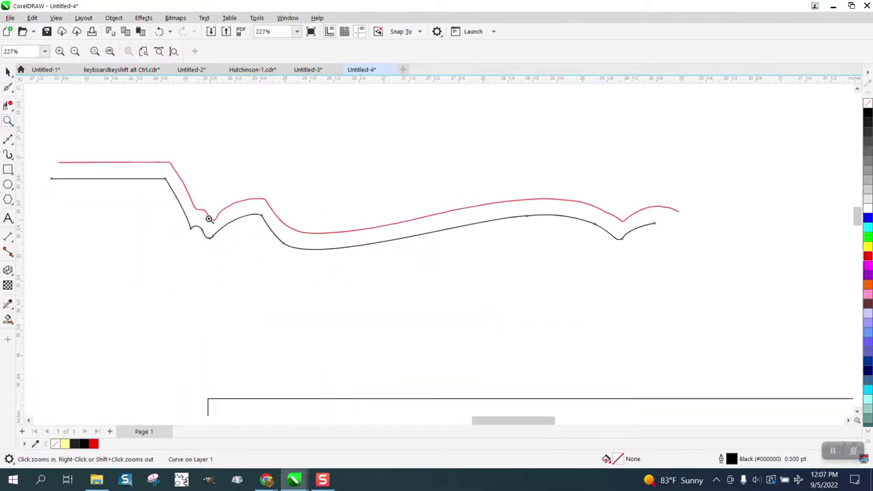
{"action": "right_click", "coordinate": [292, 202]}
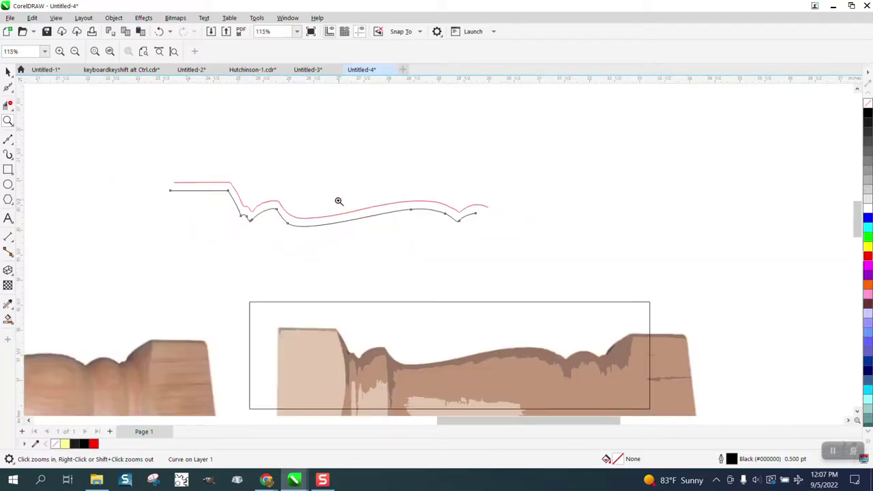
{"action": "right_click", "coordinate": [338, 201]}
{"action": "right_click", "coordinate": [557, 304]}
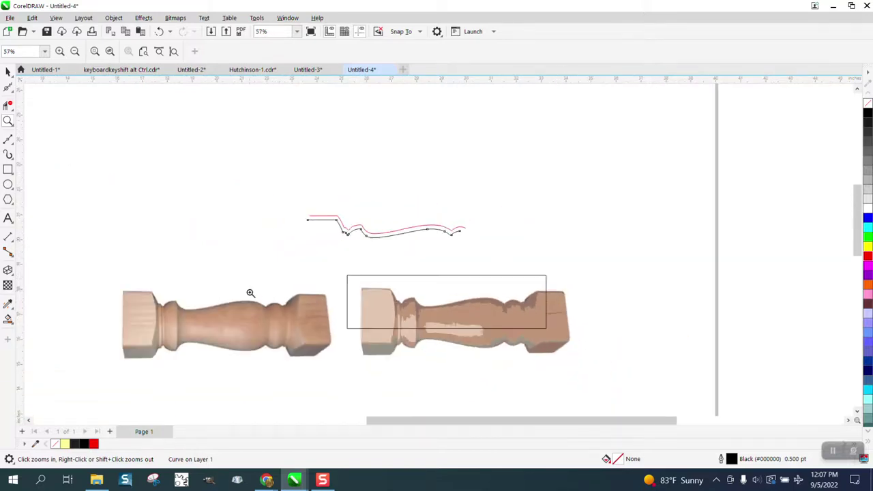
Delete the traced color version of the baluster and the rectangle drawn over it.
{"action": "left_click", "coordinate": [7, 72]}
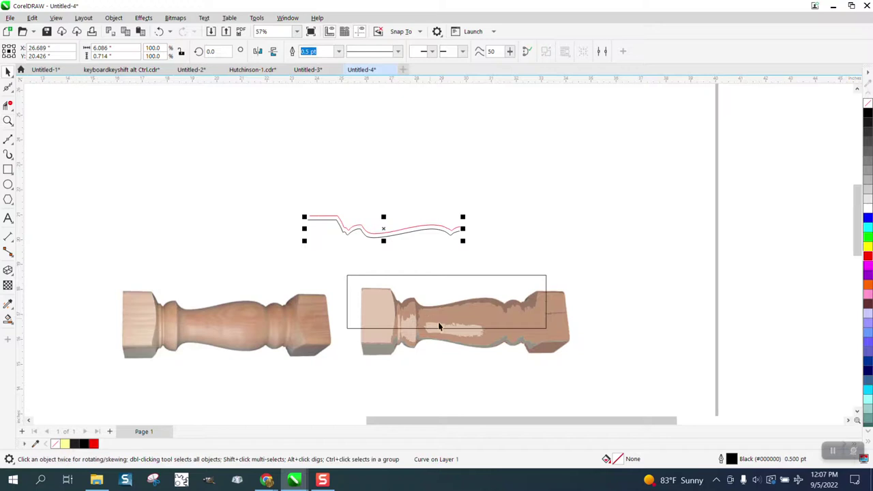
{"action": "left_click", "coordinate": [464, 323]}
{"action": "key", "text": "Delete"}
{"action": "left_click", "coordinate": [465, 322]}
{"action": "key", "text": "Delete"}
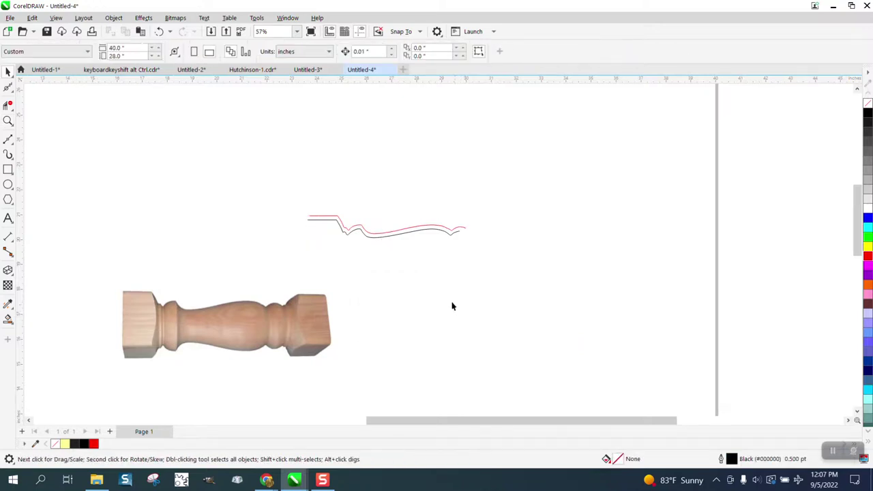
Fit the black profile along the baluster photo's upper edge with a vertically mirrored copy along its lower edge, and move the photo aside.
{"action": "left_click_drag", "start_coordinate": [396, 235], "coordinate": [399, 262]}
{"action": "scroll", "coordinate": [408, 248], "scroll_direction": "down", "scroll_amount": 1}
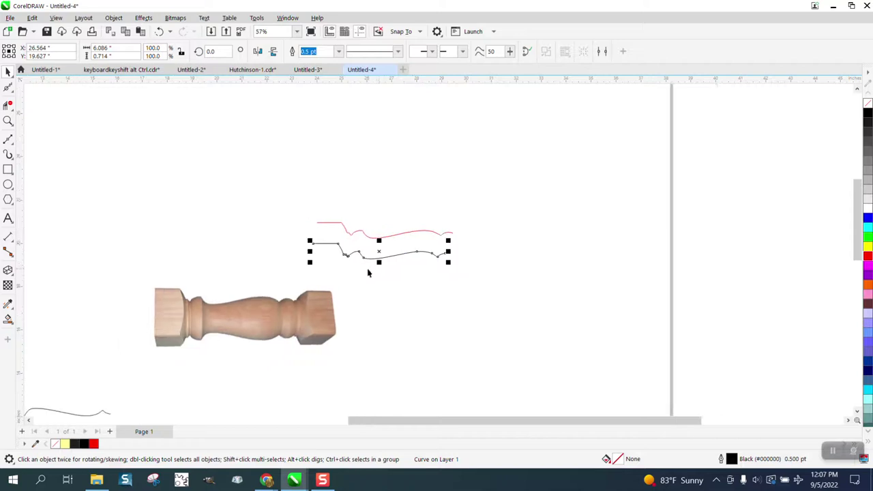
{"action": "left_click_drag", "start_coordinate": [377, 257], "coordinate": [223, 296]}
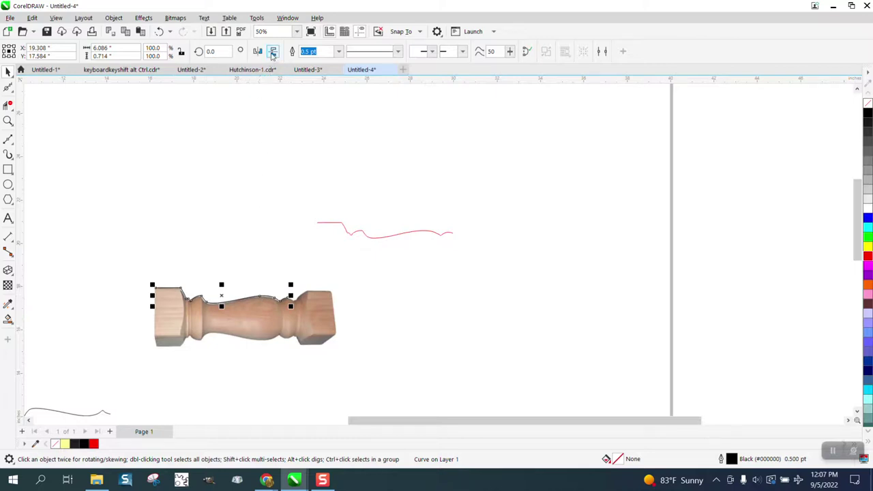
{"action": "left_click_drag", "start_coordinate": [223, 296], "coordinate": [228, 338]}
{"action": "left_click_drag", "start_coordinate": [323, 325], "coordinate": [601, 324]}
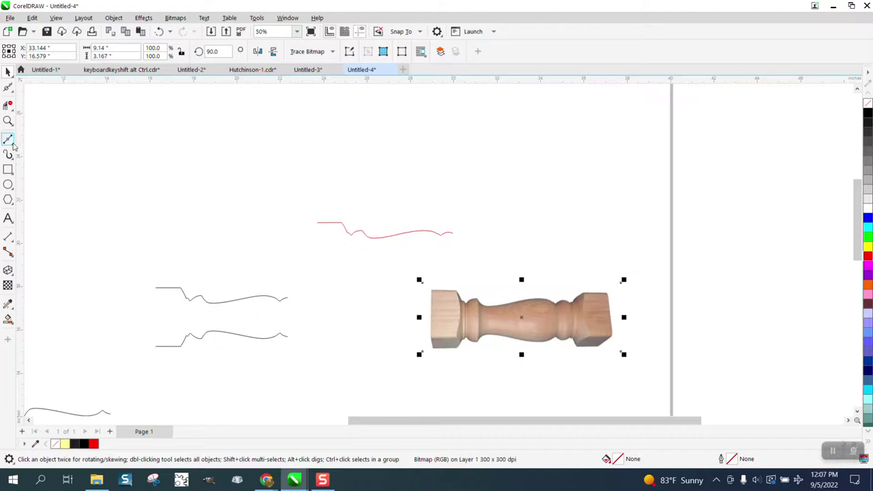
Close both open ends of the mirrored profiles with straight 2-point lines and Smart Fill the enclosed baluster shape in pale yellow.
{"action": "left_click", "coordinate": [9, 141]}
{"action": "left_click", "coordinate": [31, 150]}
{"action": "left_click_drag", "start_coordinate": [156, 289], "coordinate": [156, 347]}
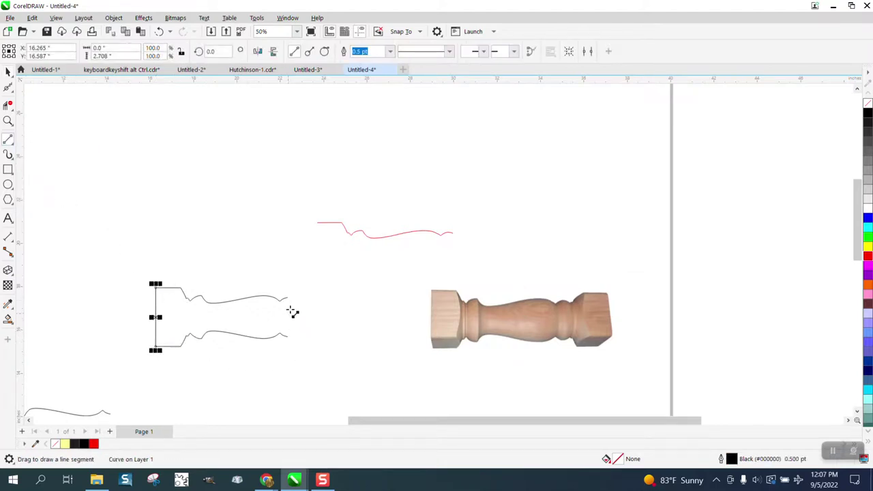
{"action": "left_click_drag", "start_coordinate": [289, 298], "coordinate": [288, 337]}
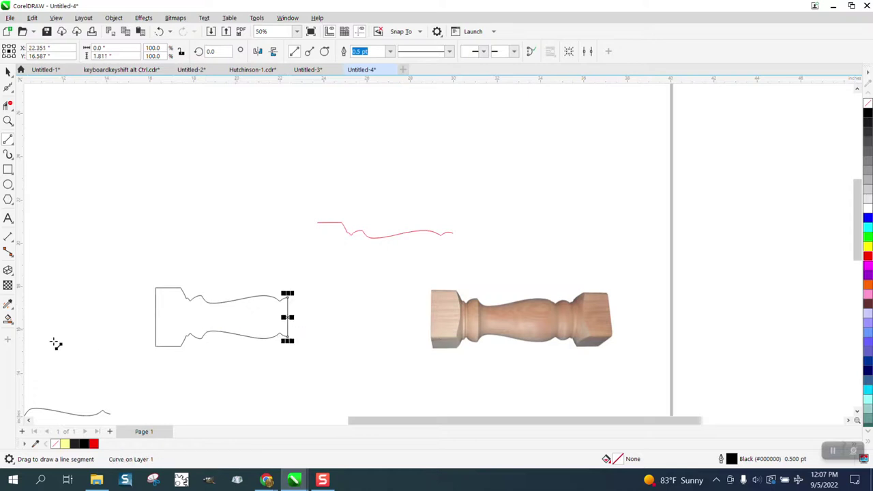
{"action": "left_click", "coordinate": [8, 319]}
{"action": "left_click", "coordinate": [226, 324]}
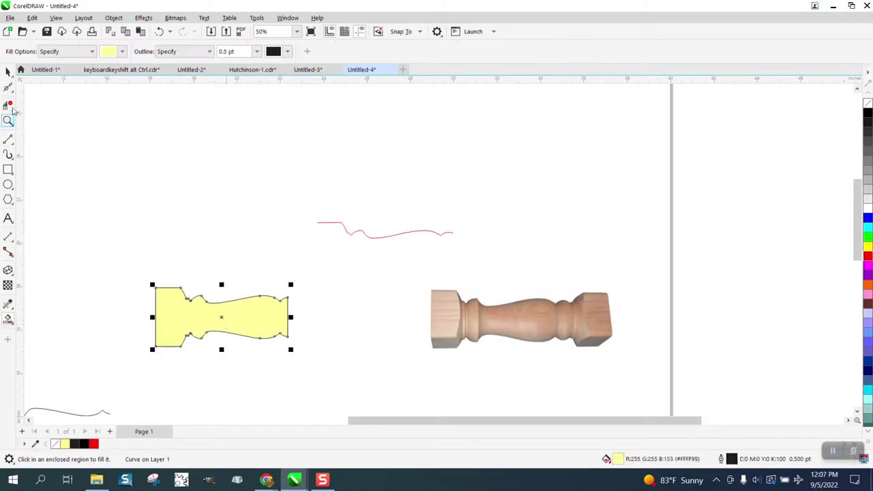
Rotate the yellow baluster shape 90 degrees and move it above the unfilled outline.
{"action": "left_click", "coordinate": [8, 71]}
{"action": "left_click_drag", "start_coordinate": [220, 54], "coordinate": [152, 75]}
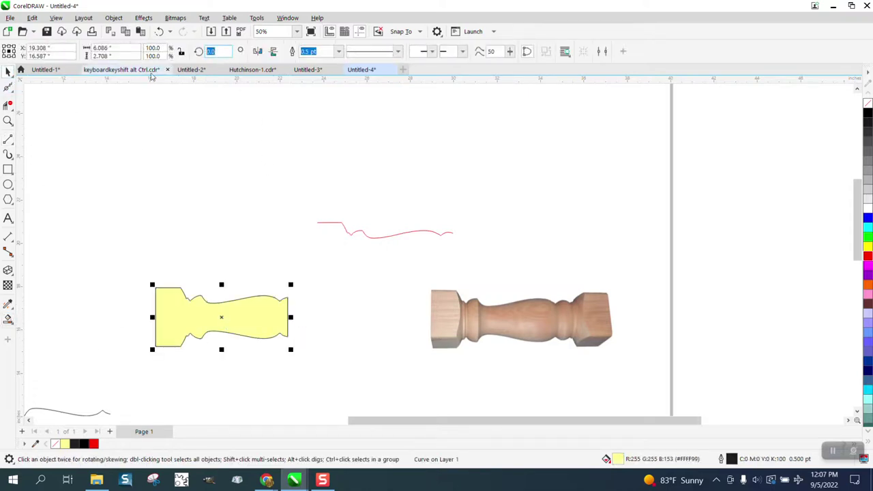
{"action": "type", "text": "90"}
{"action": "key", "text": "Return"}
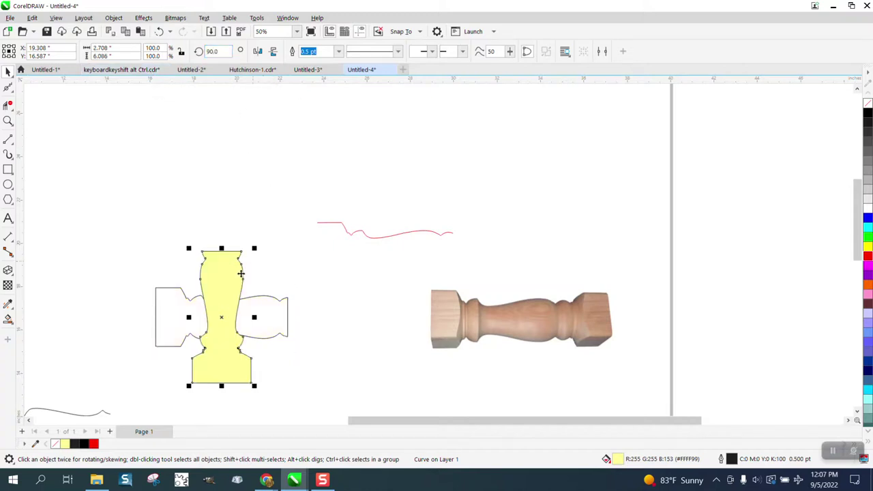
{"action": "left_click_drag", "start_coordinate": [238, 268], "coordinate": [234, 166]}
Set the baluster photo's rotation to 0, mirror it vertically and stand it beside the yellow baluster shape.
{"action": "left_click_drag", "start_coordinate": [547, 322], "coordinate": [449, 278]}
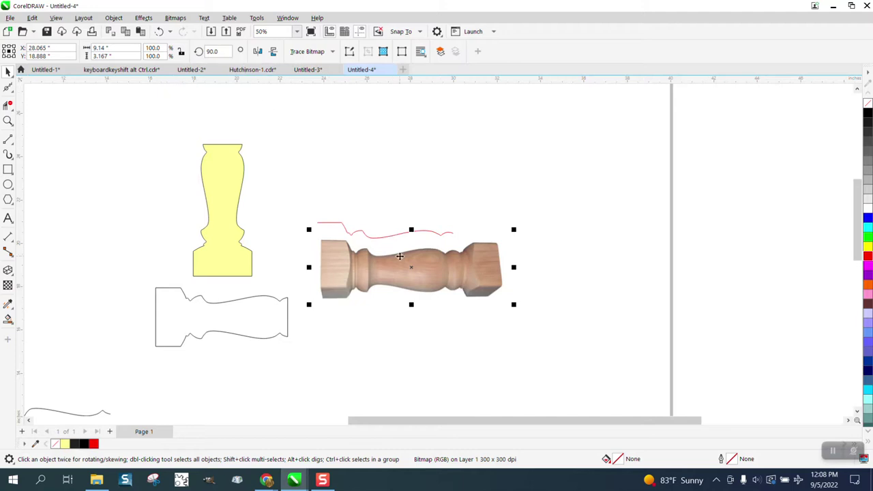
{"action": "left_click", "coordinate": [228, 54]}
{"action": "key", "text": "Return"}
{"action": "left_click_drag", "start_coordinate": [427, 275], "coordinate": [309, 191]}
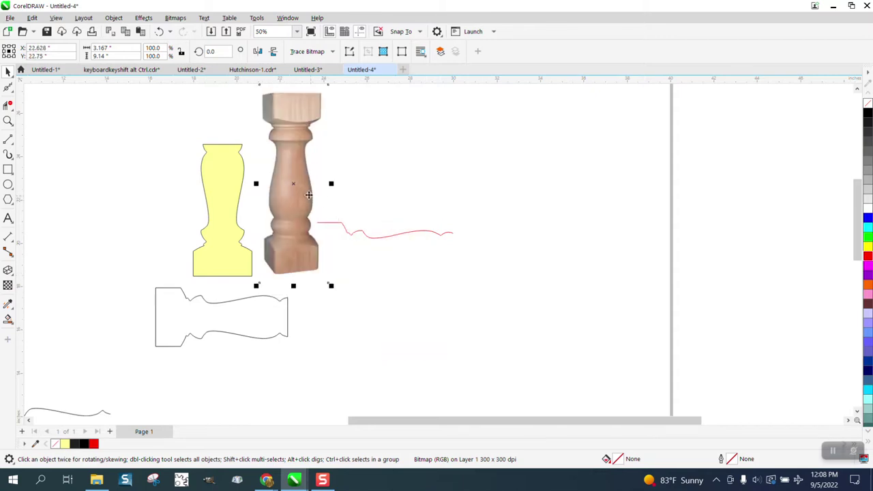
{"action": "left_click", "coordinate": [274, 53]}
{"action": "left_click_drag", "start_coordinate": [309, 181], "coordinate": [302, 198]}
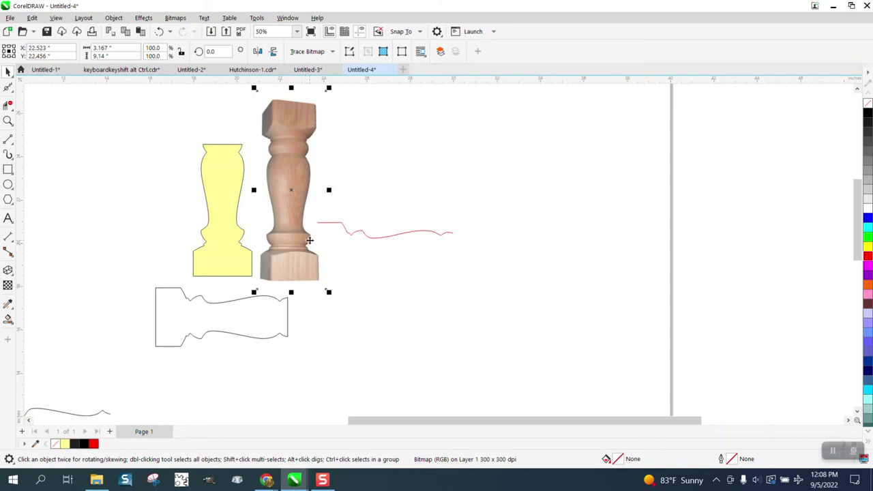
{"action": "scroll", "coordinate": [307, 229], "scroll_direction": "down", "scroll_amount": 1}
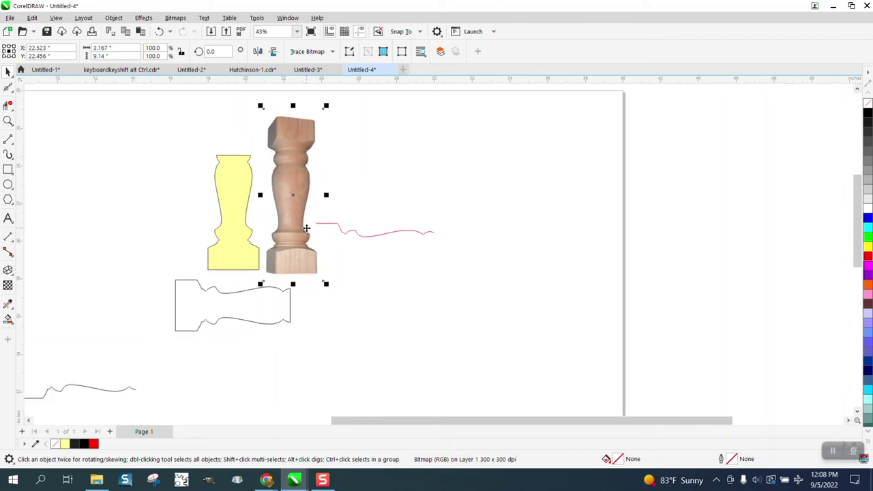
{"action": "left_click", "coordinate": [8, 121]}
{"action": "left_click_drag", "start_coordinate": [187, 146], "coordinate": [466, 358]}
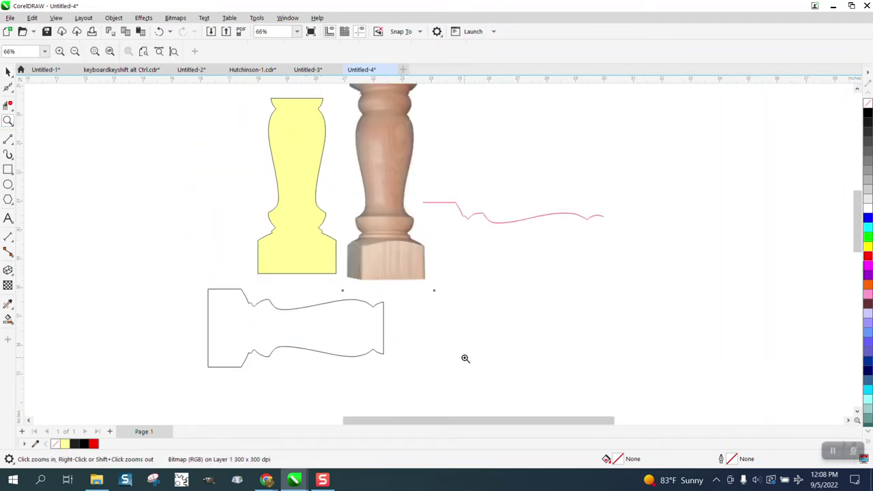